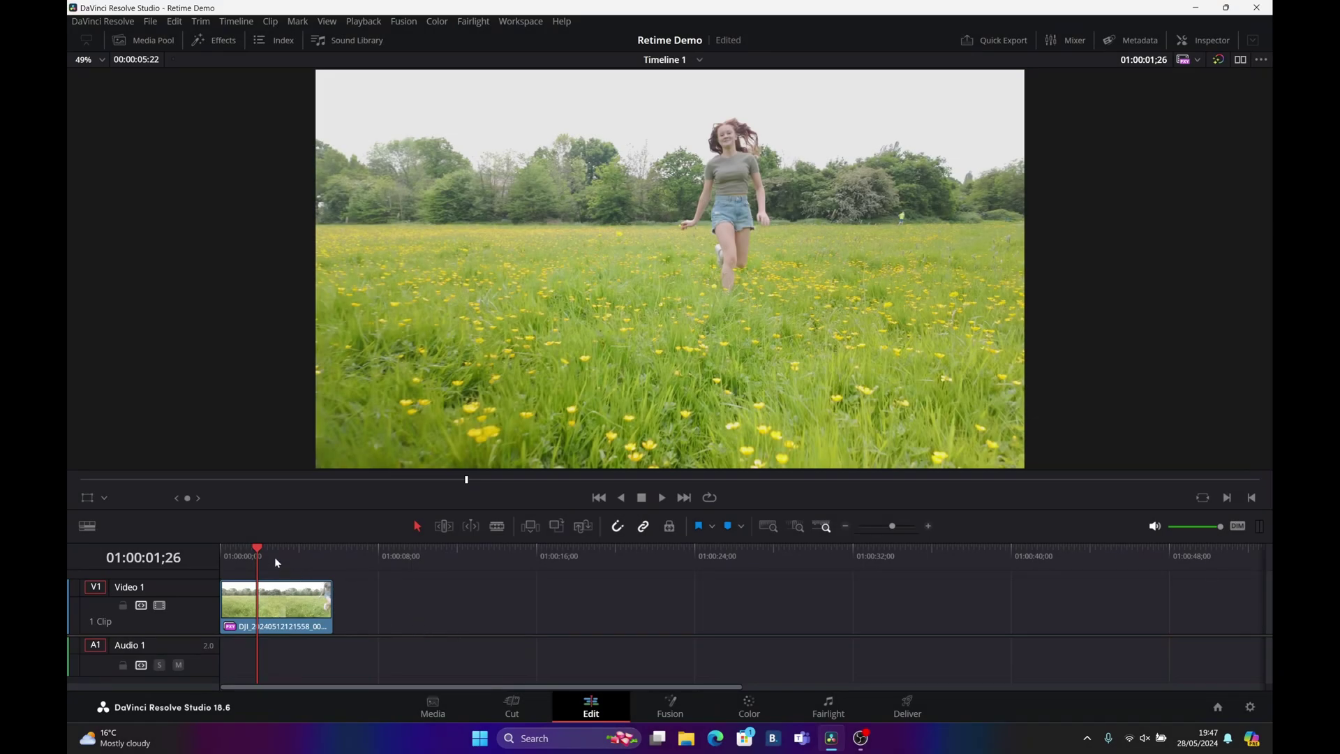
Step: Preview the drone clip, then show the Media Pool with its 3840x2160, 29.970 DF, H.265 details
left_click(258, 549)
left_click_drag(258, 549, 221, 558)
left_click(663, 498)
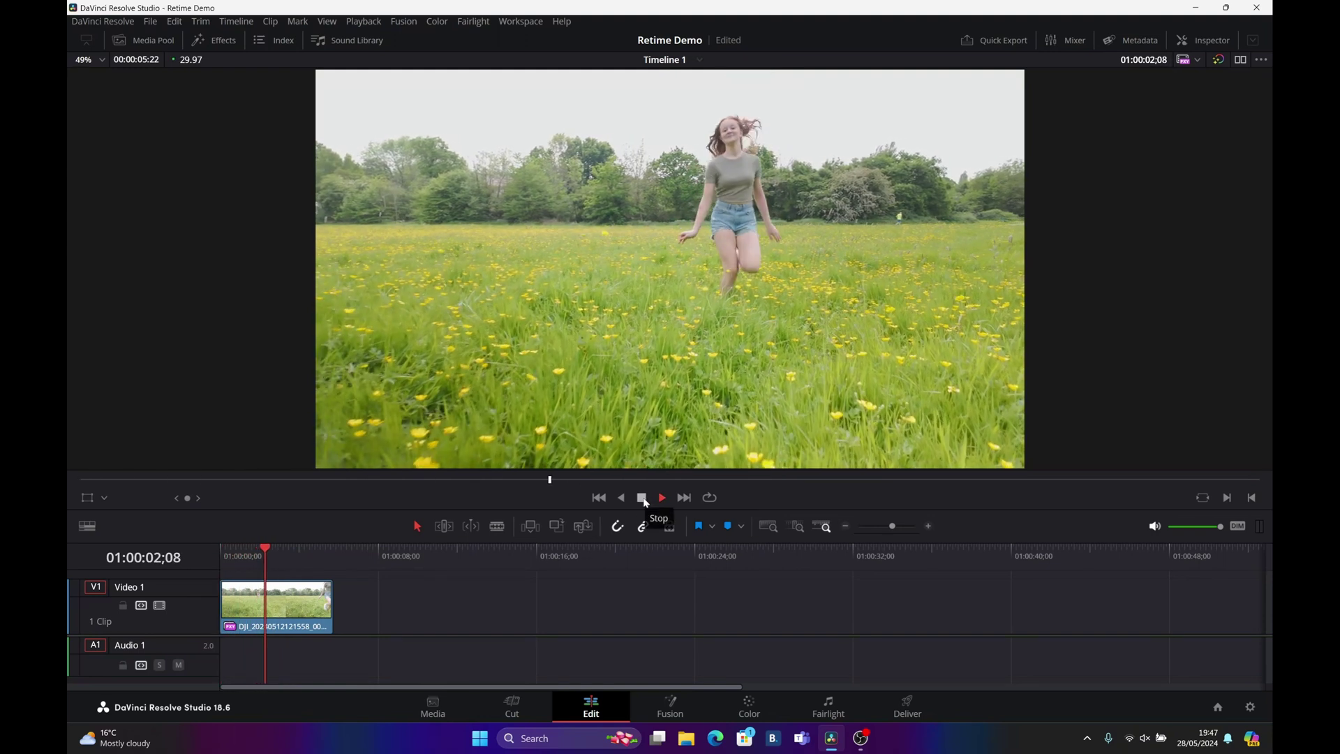
left_click(643, 498)
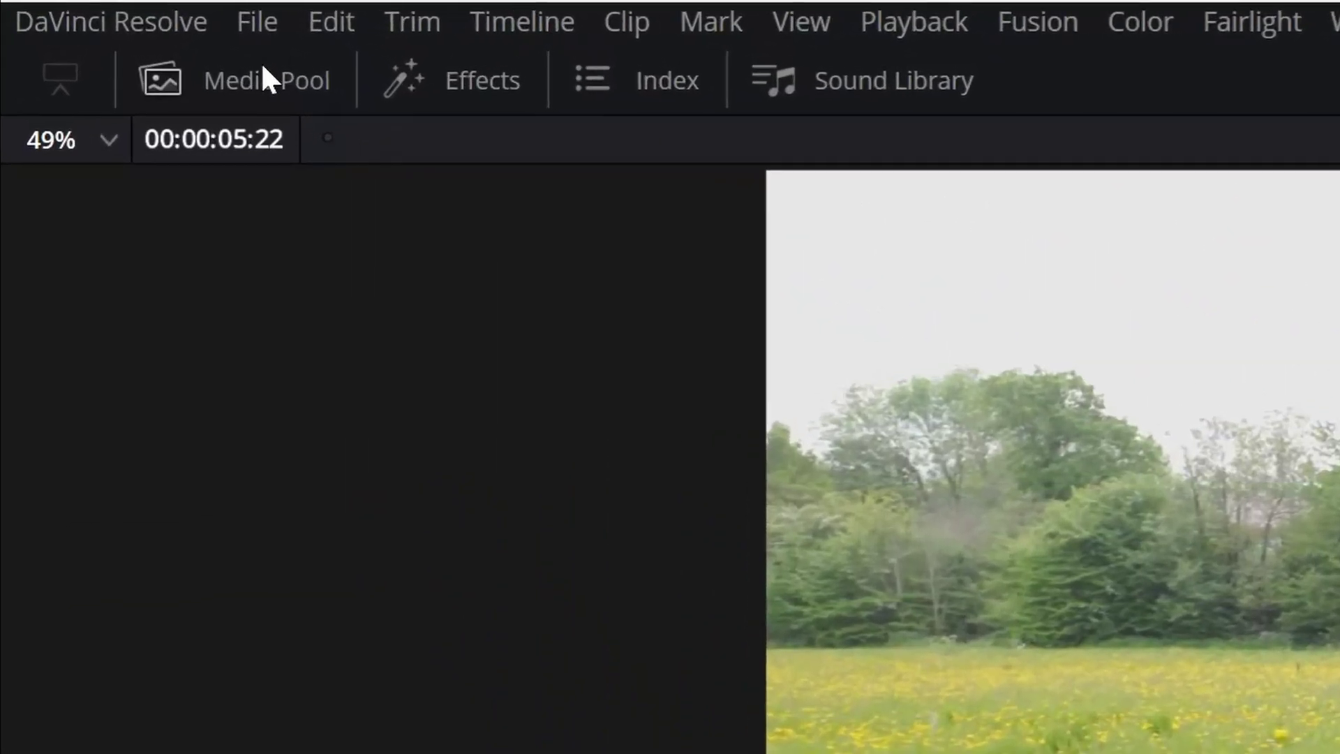
left_click(239, 73)
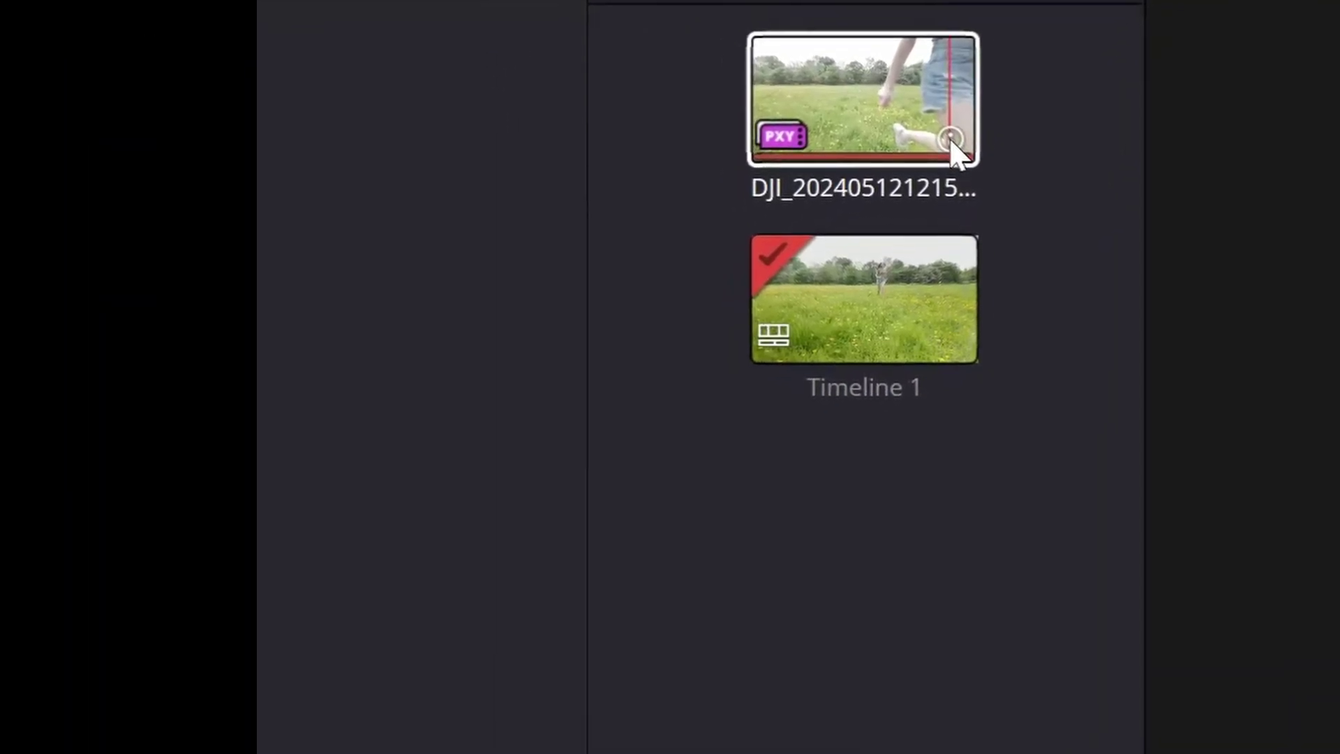
mouse_move(951, 143)
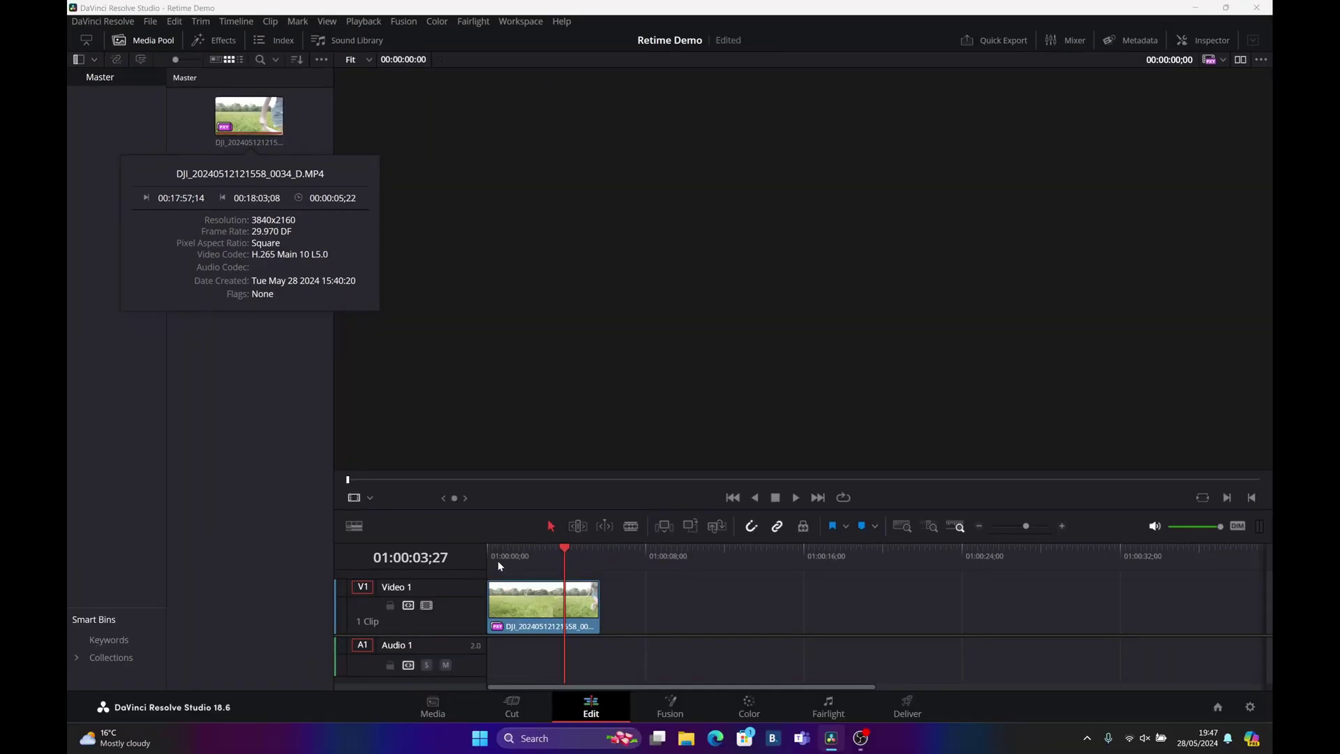
Step: Add a second DJI clip to the timeline from the Media Pool, check the join, then delete it
left_click_drag(500, 565, 539, 564)
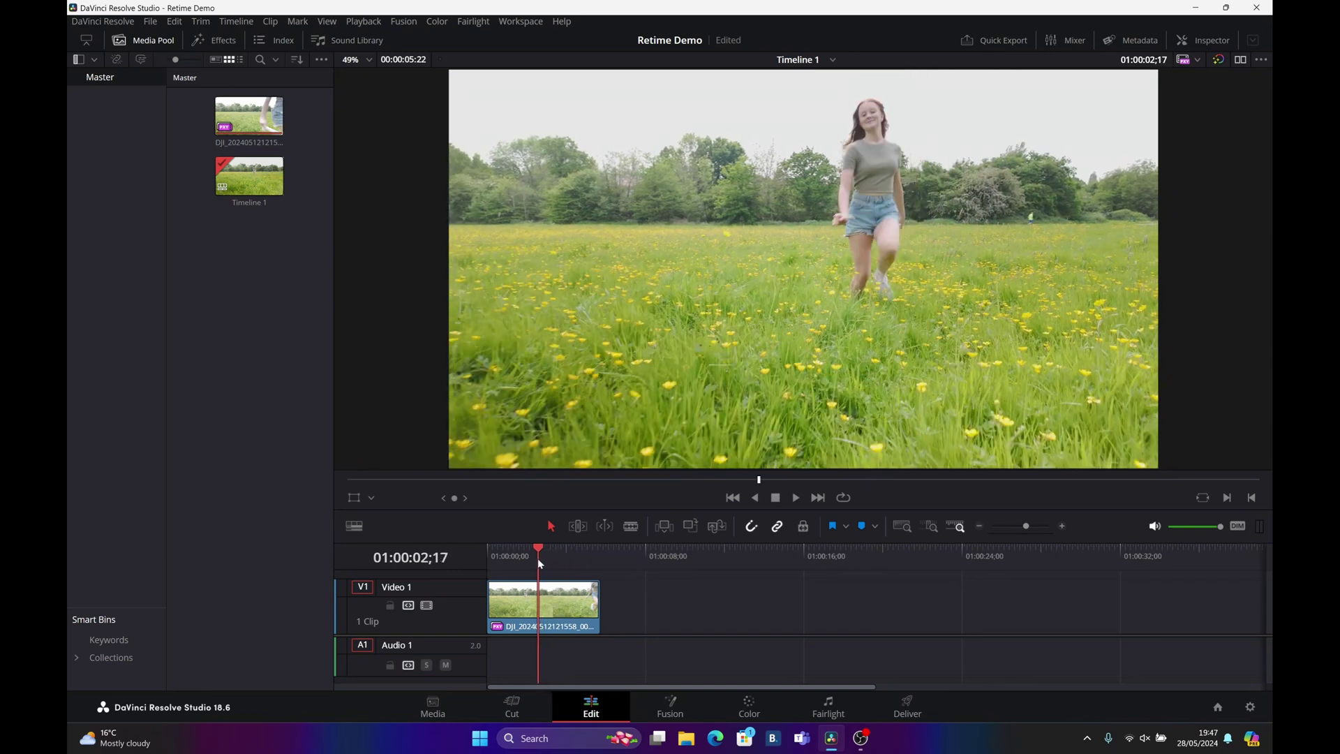
left_click_drag(252, 115, 604, 593)
left_click(651, 556)
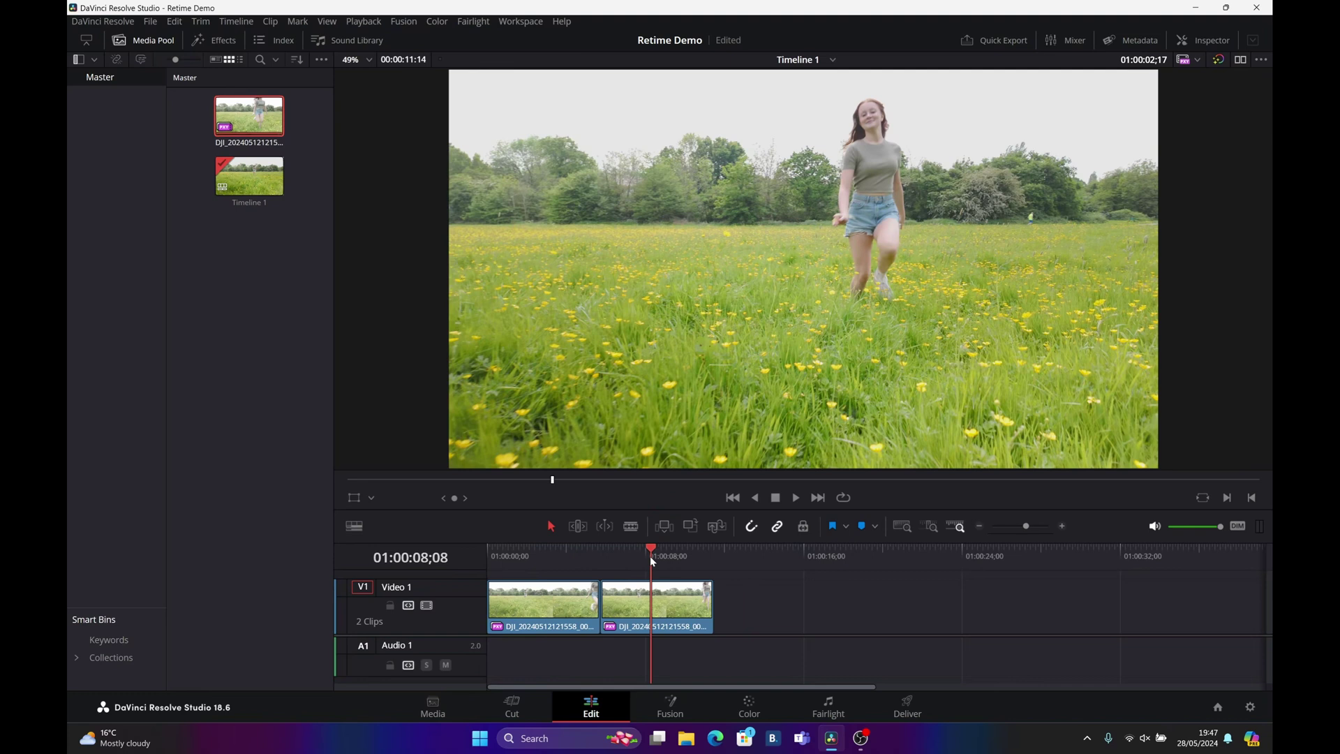
left_click_drag(650, 556, 649, 559)
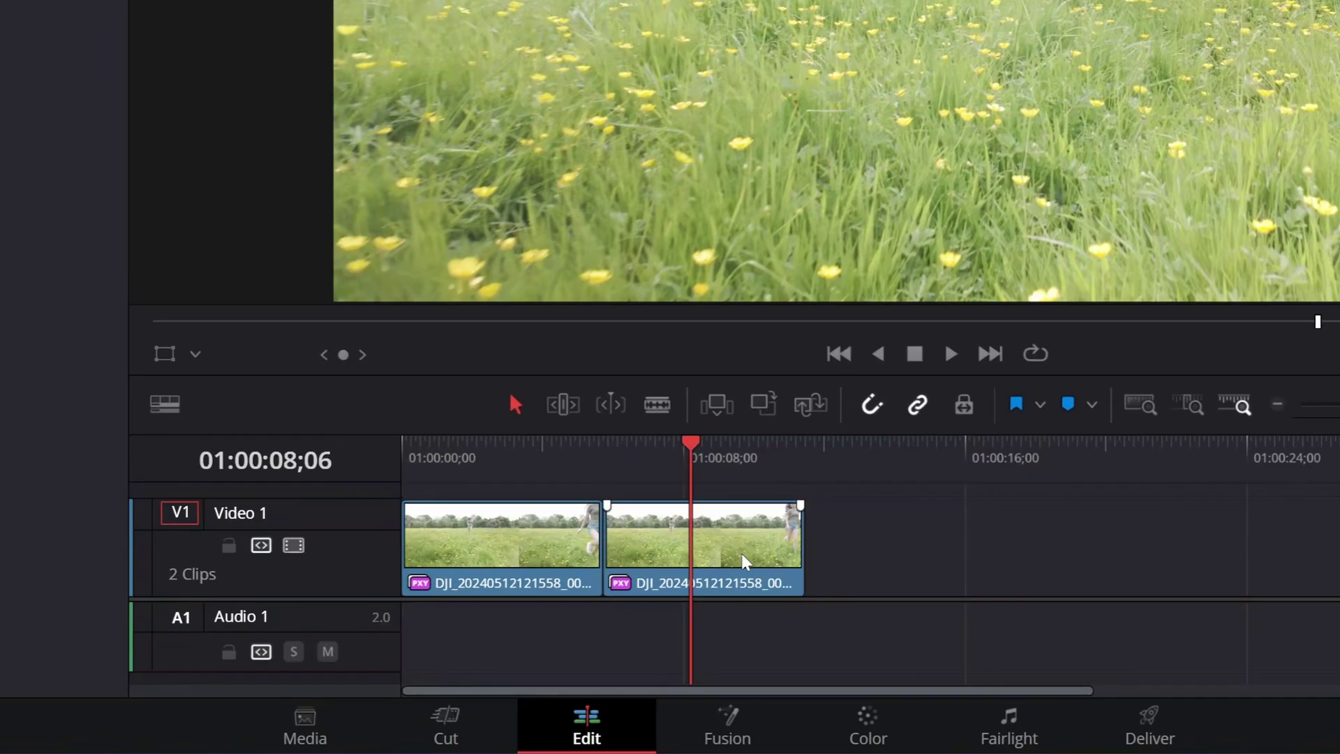
left_click(680, 613)
key("Delete")
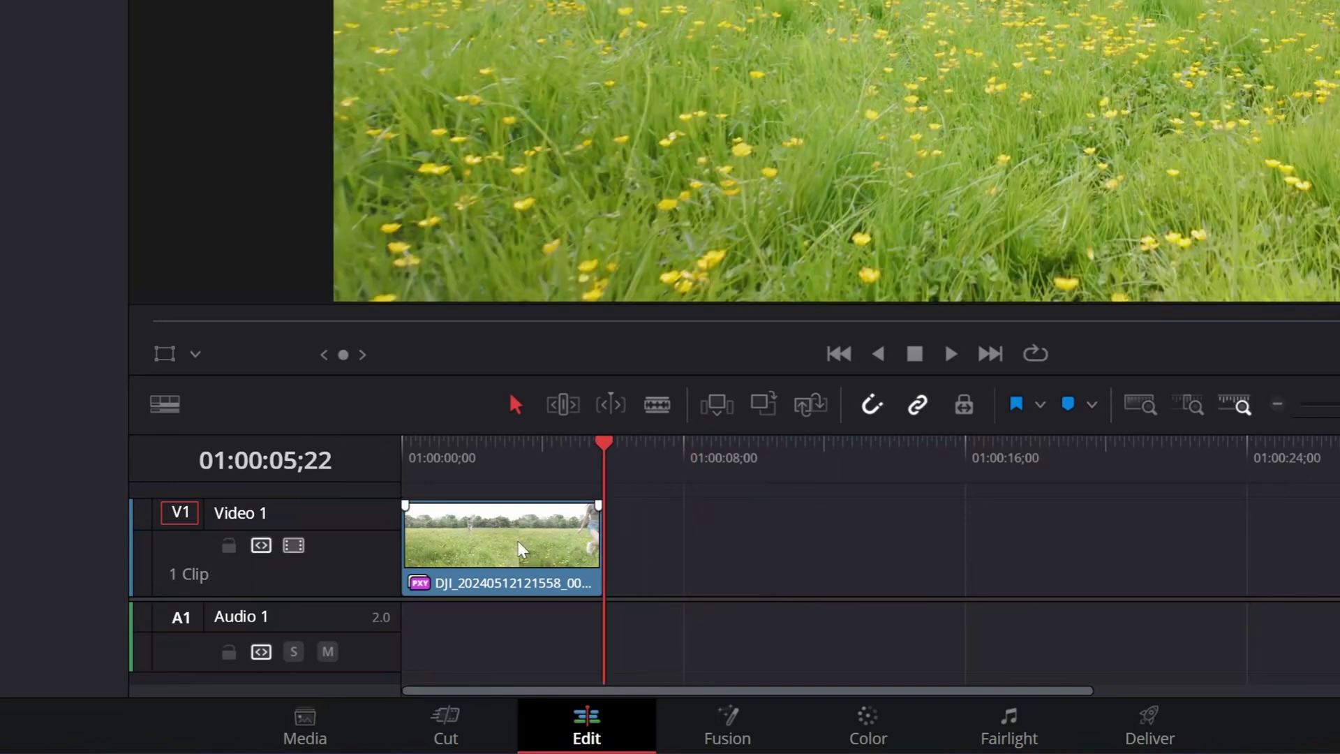
Step: Paste a copy of the first clip at 01:00:18;21 and butt it against the first clip
left_click(520, 550)
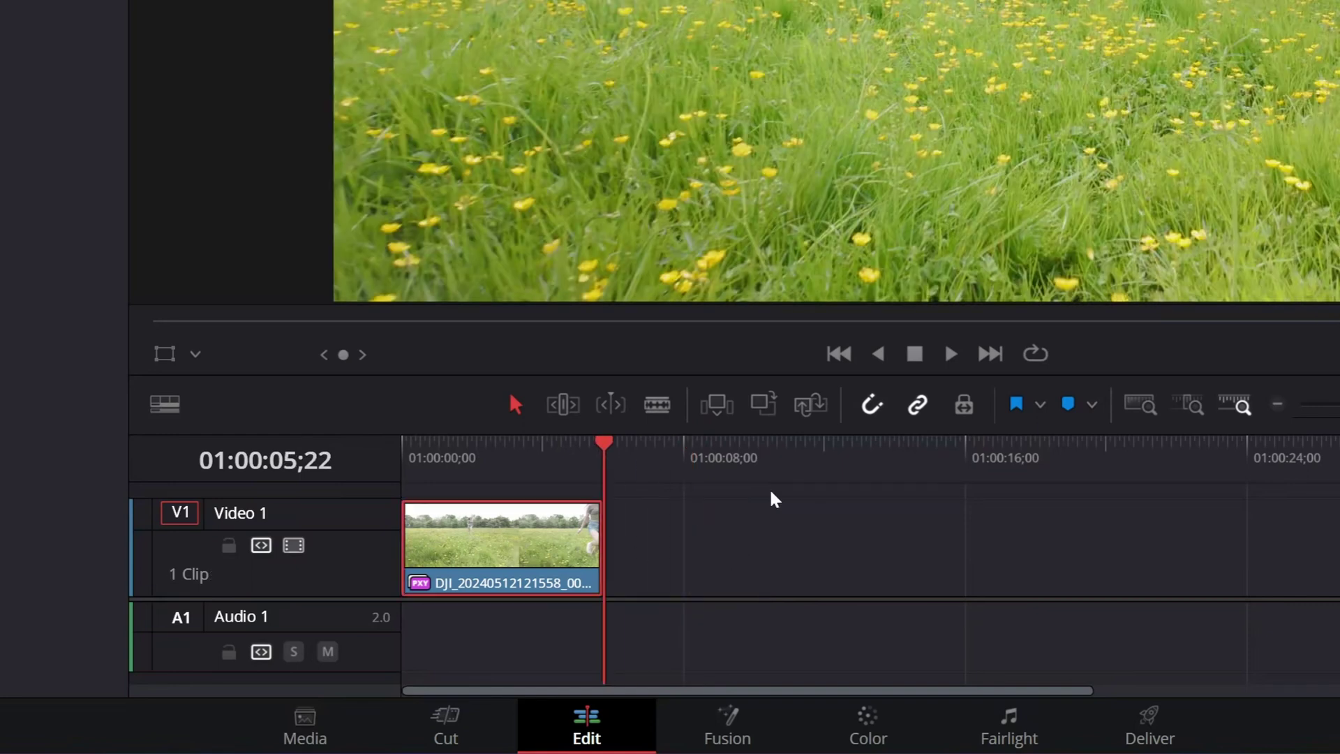
left_click(1060, 472)
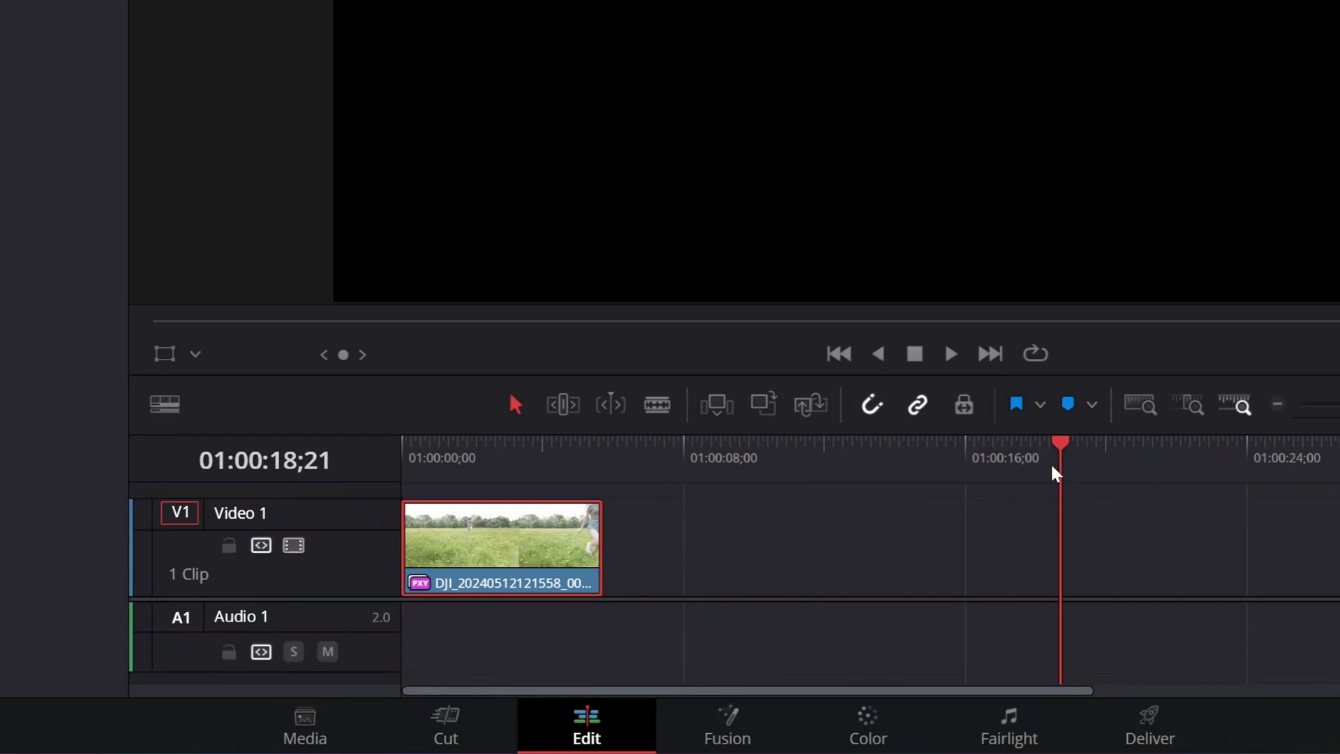
key("ctrl+v")
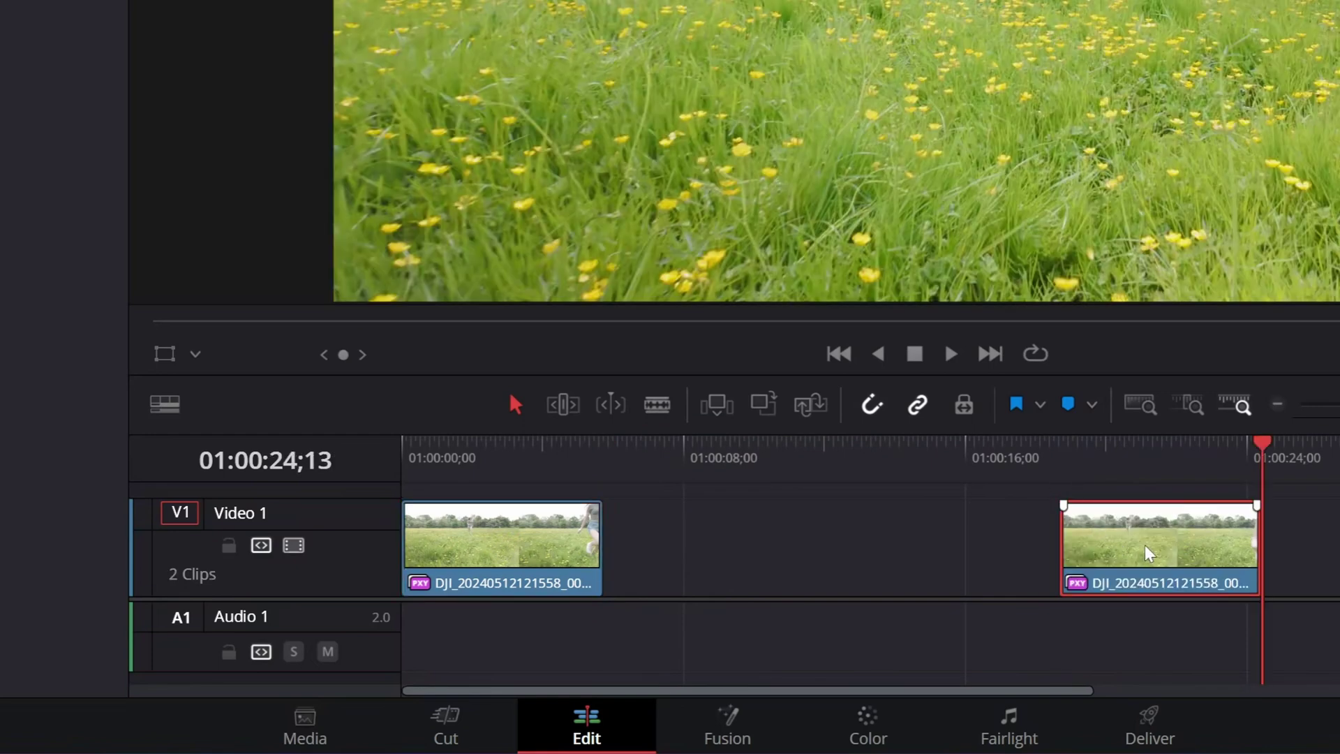
left_click_drag(1062, 551, 723, 554)
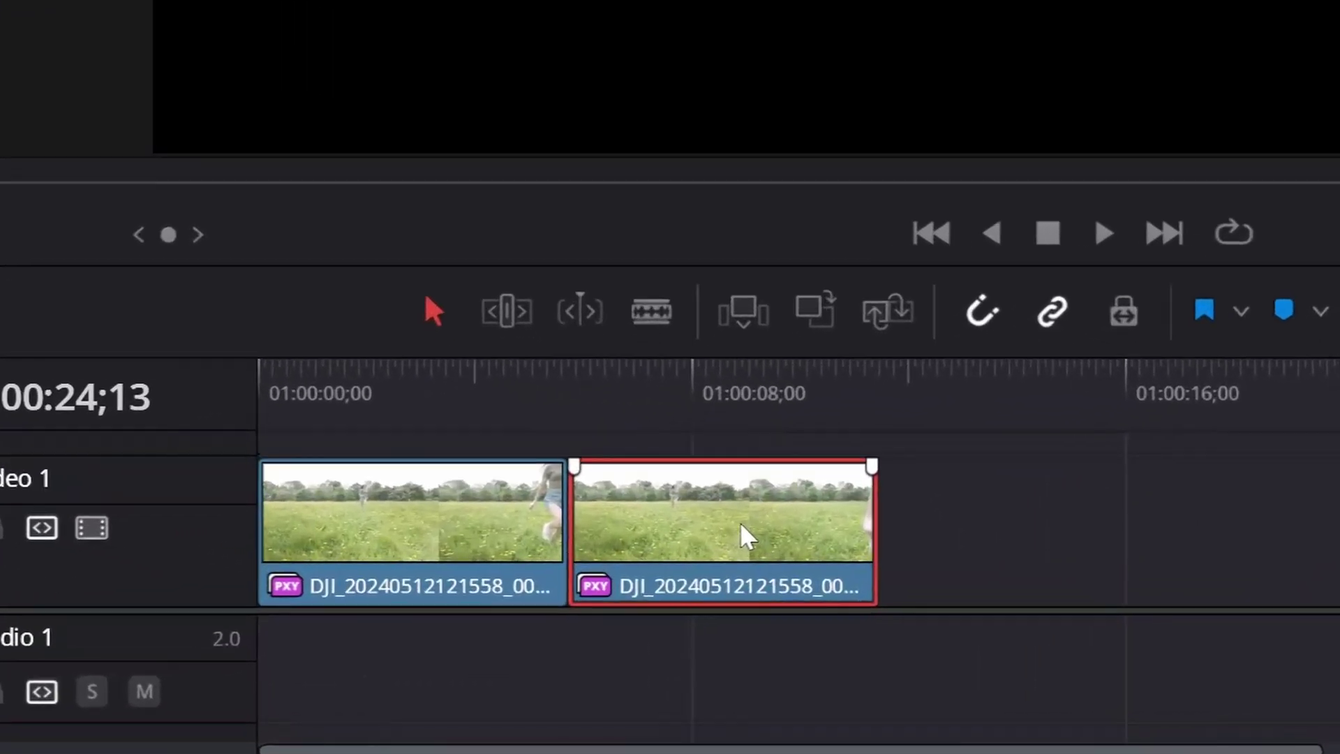
Step: Change the second drone clip's speed to 50% with Retime Controls and play it back
right_click(664, 608)
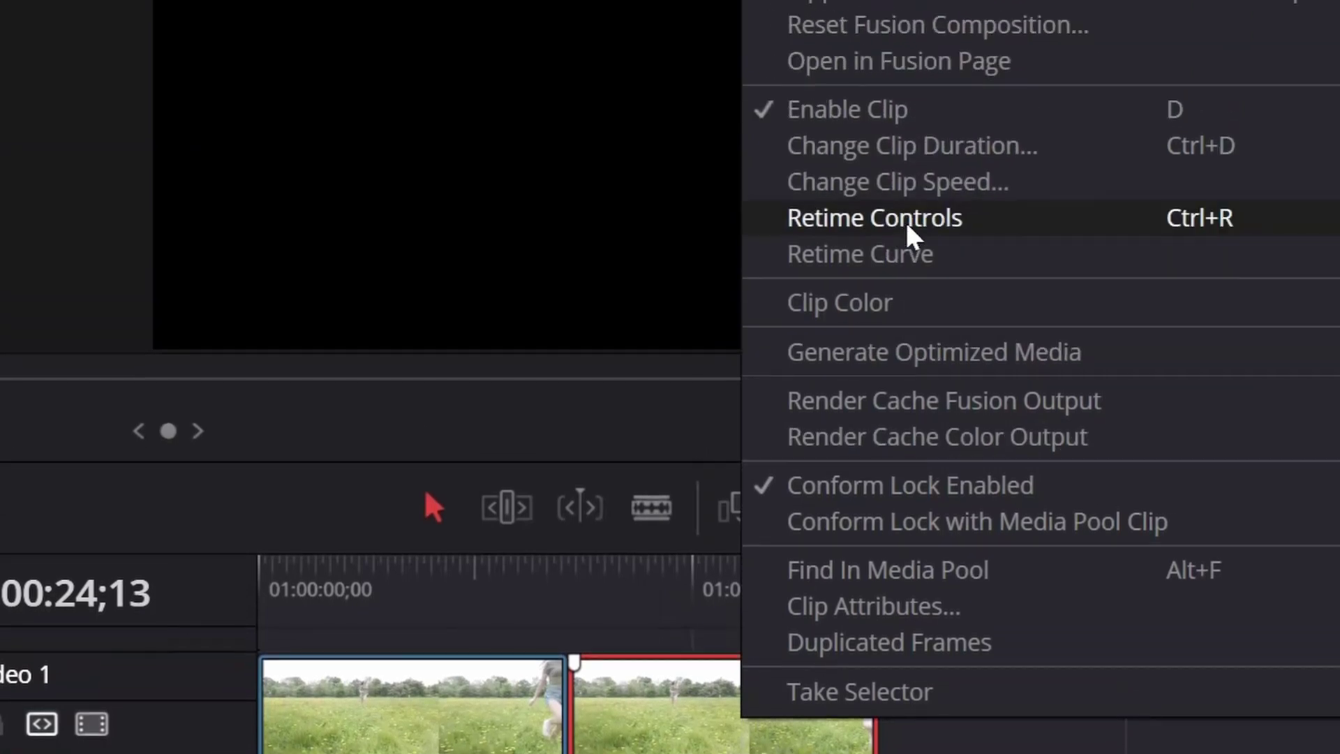
left_click(911, 21)
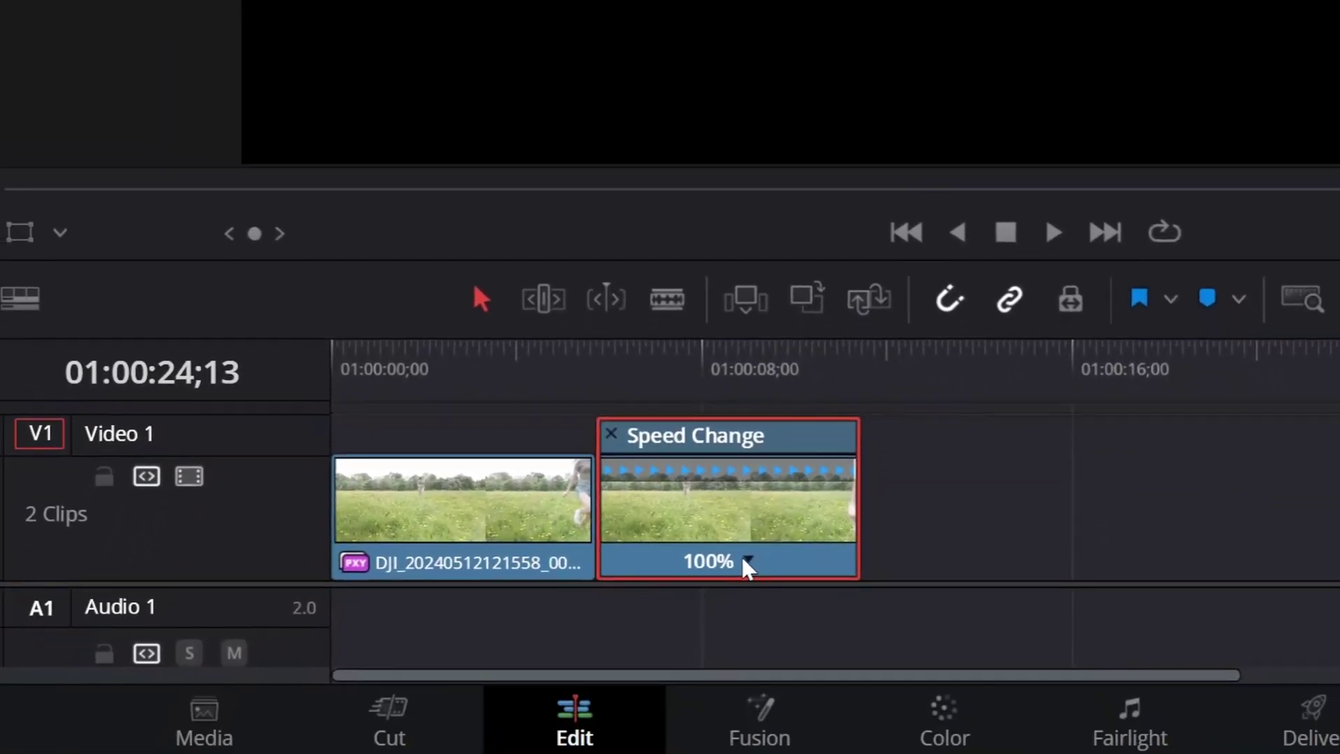
left_click(747, 563)
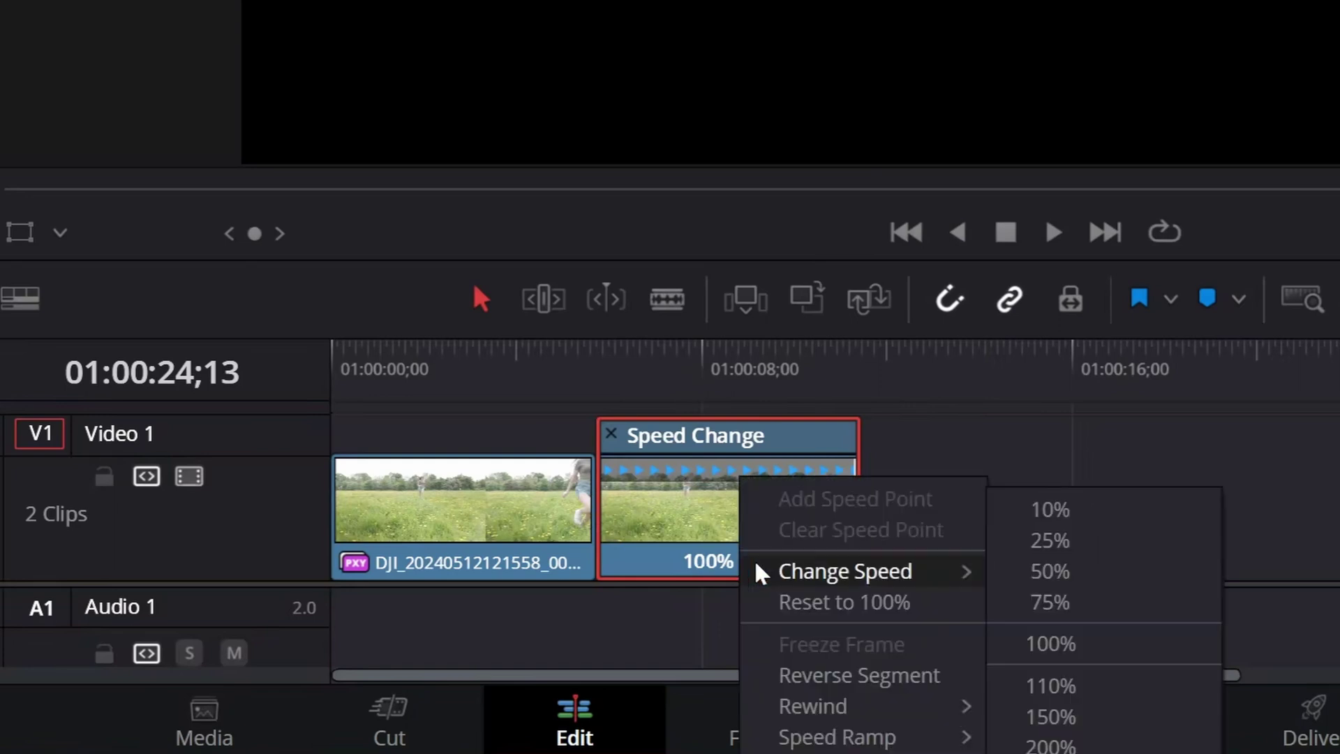
left_click(1045, 574)
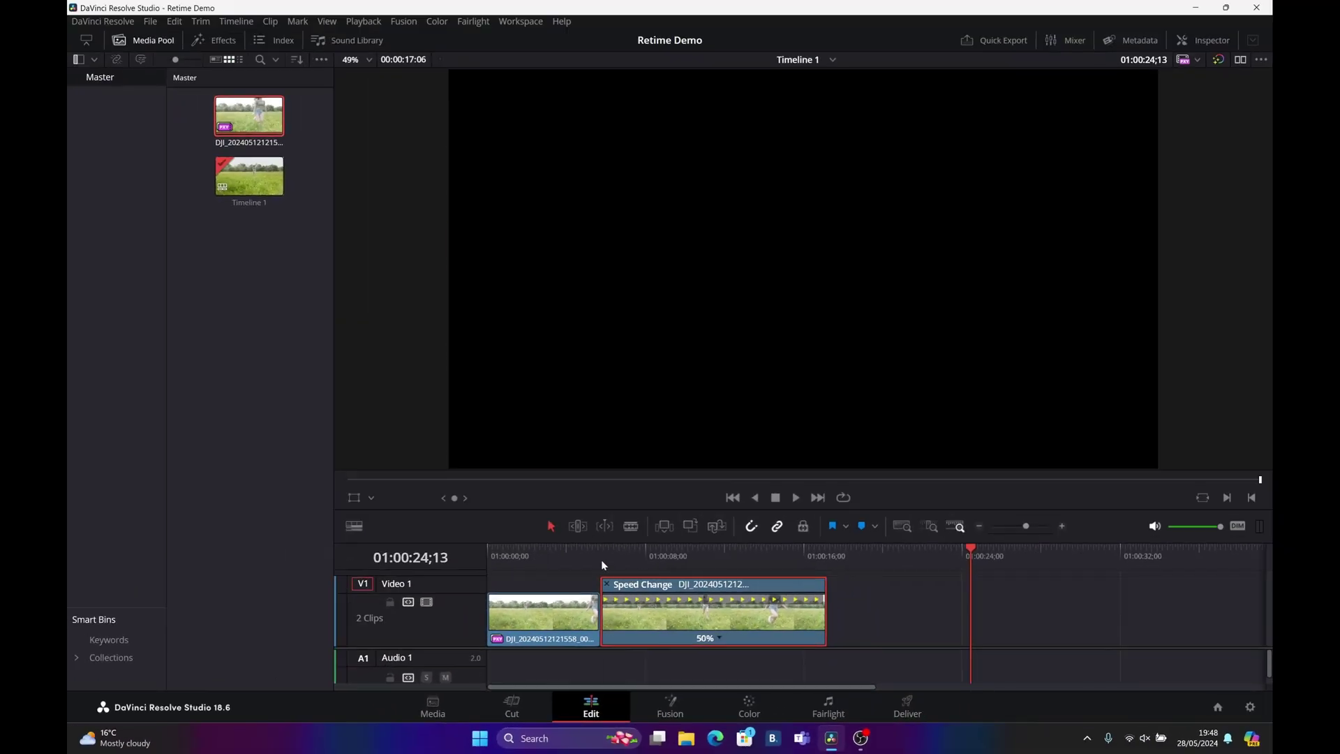
left_click(604, 562)
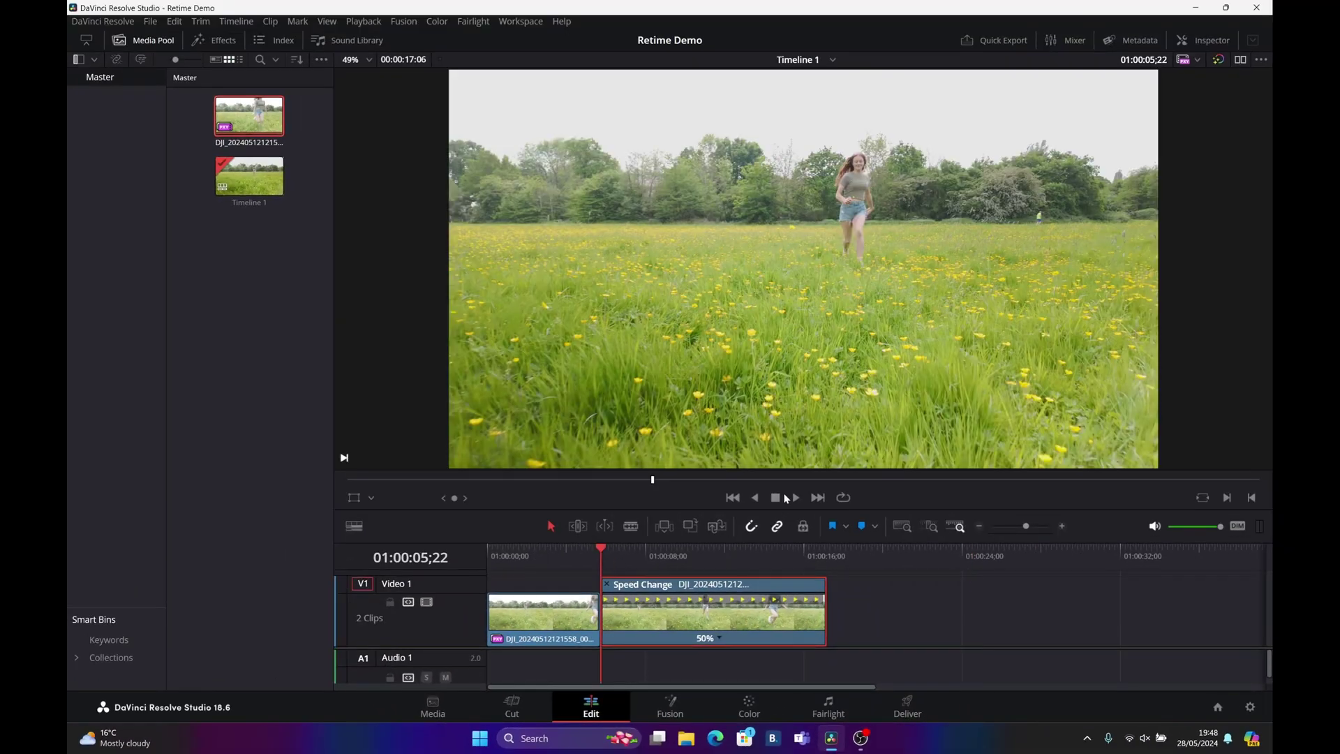
left_click(795, 498)
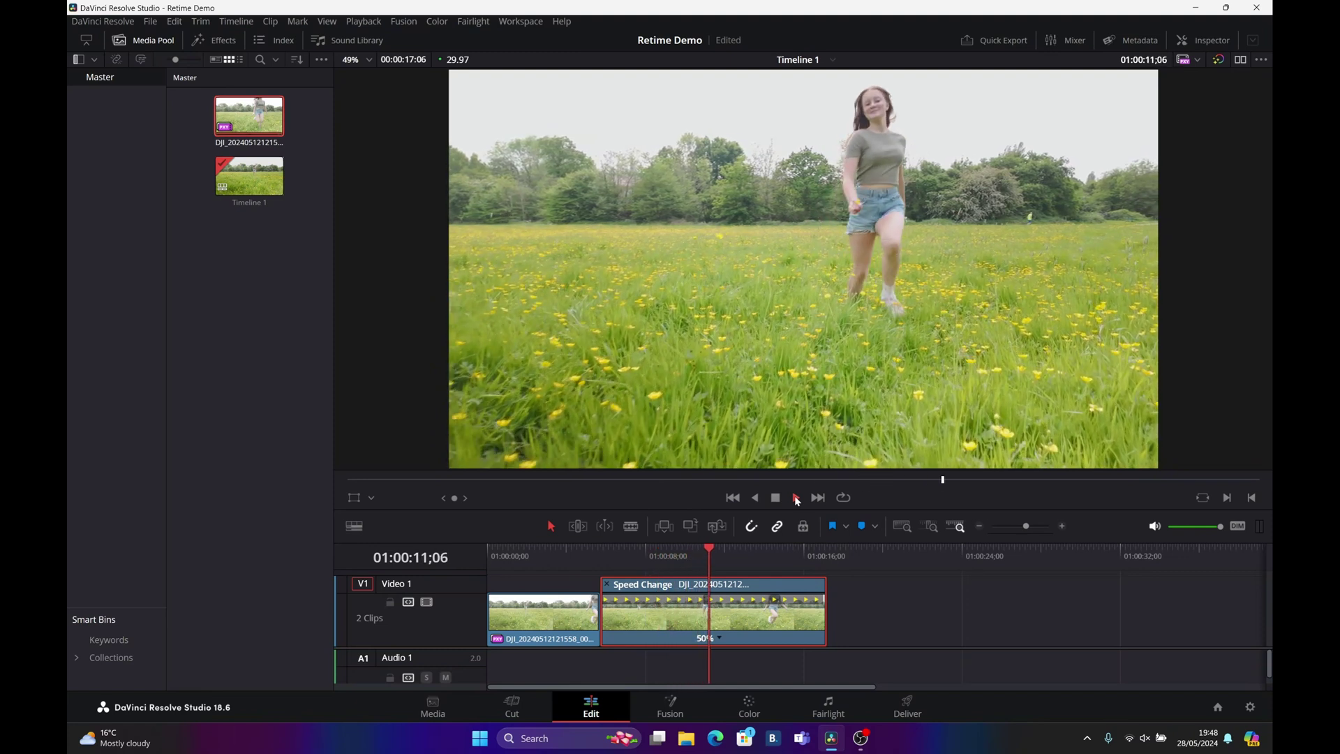
Step: Stop playback and switch the slowed clip's Retime Process to Optical Flow
left_click(777, 499)
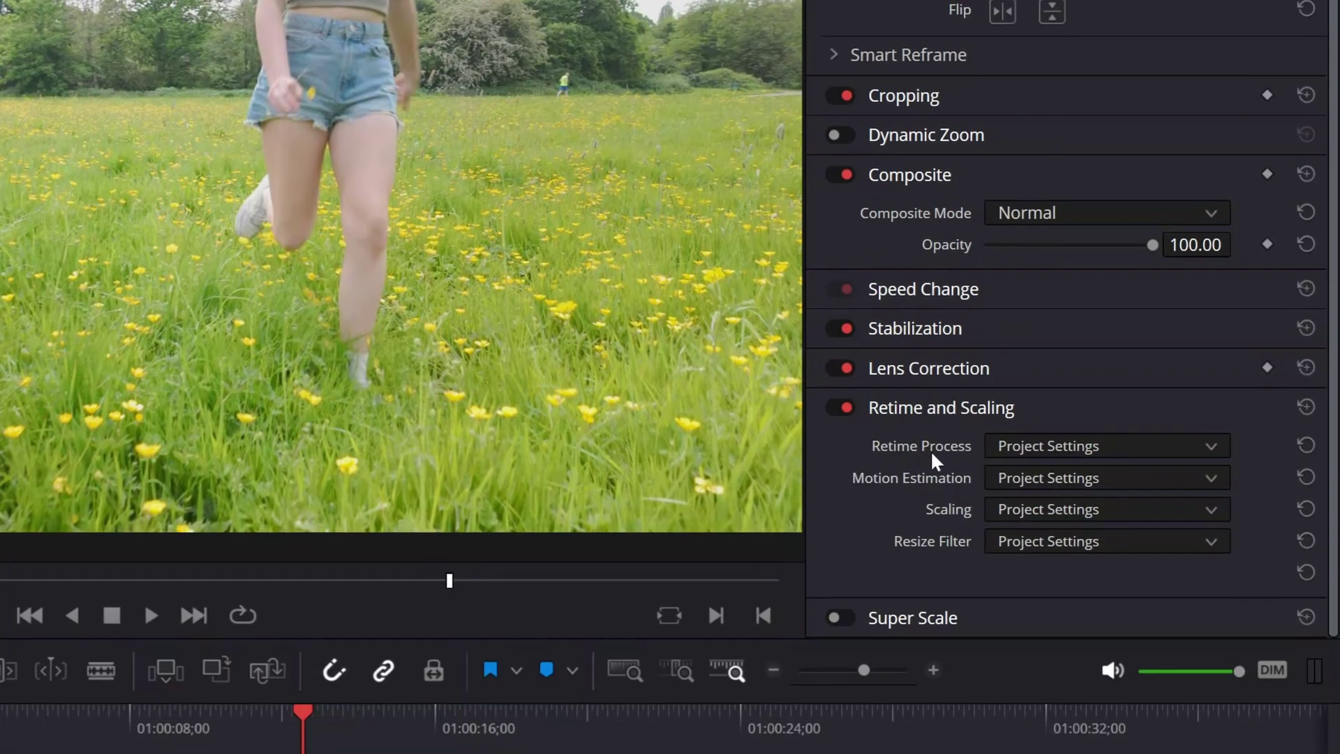
left_click(1003, 452)
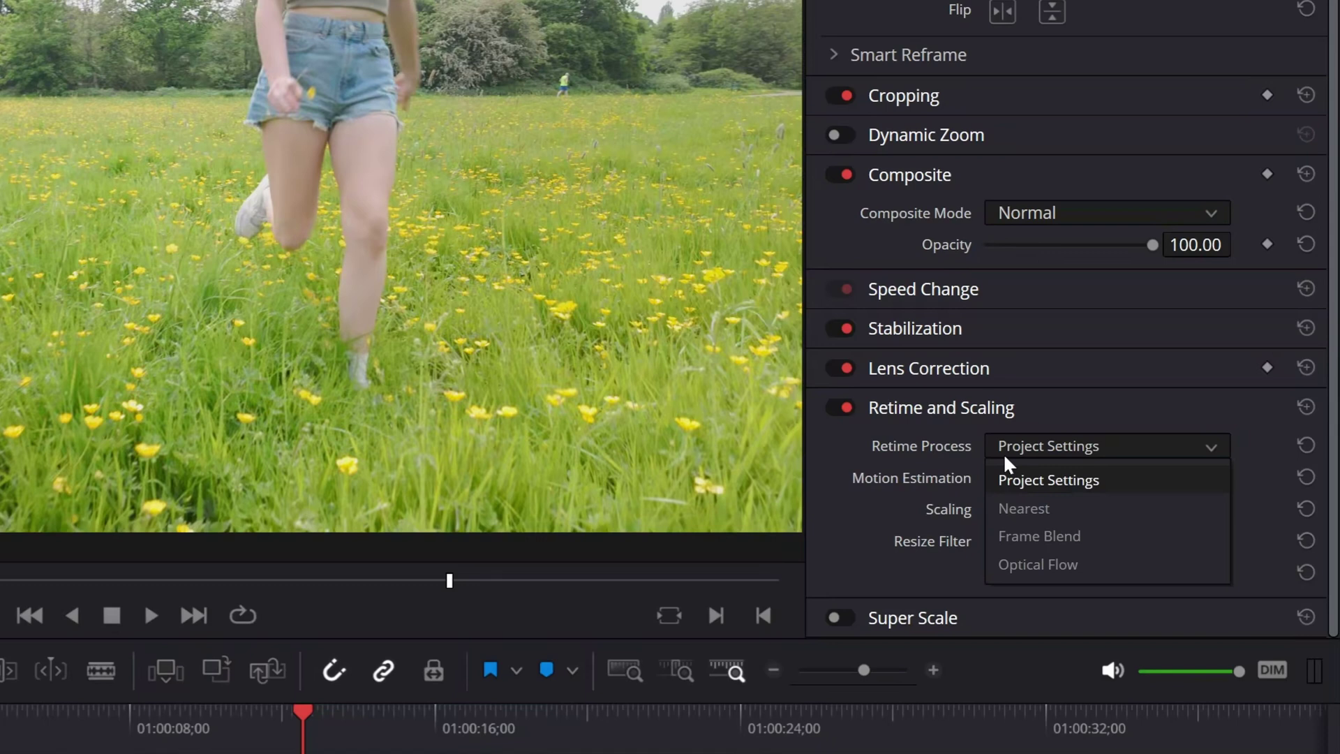
left_click(1022, 565)
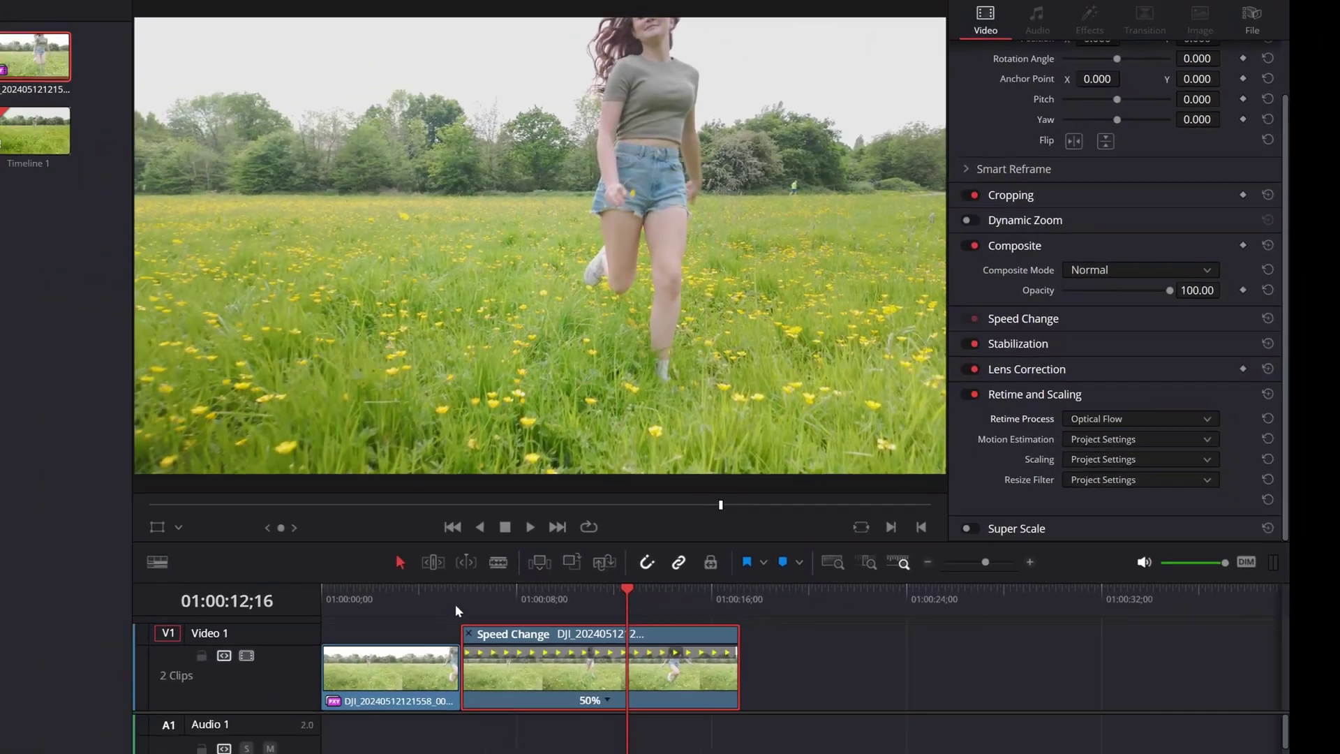
left_click(225, 672)
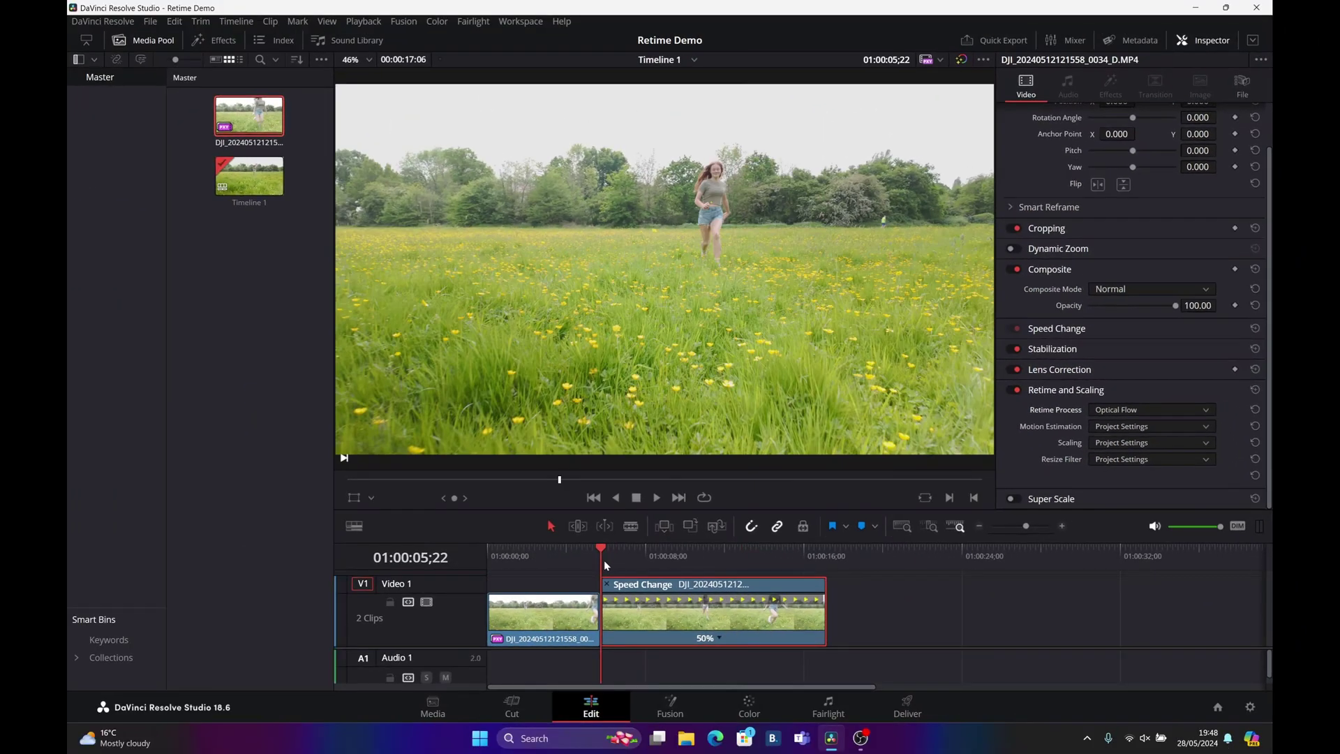
left_click(657, 499)
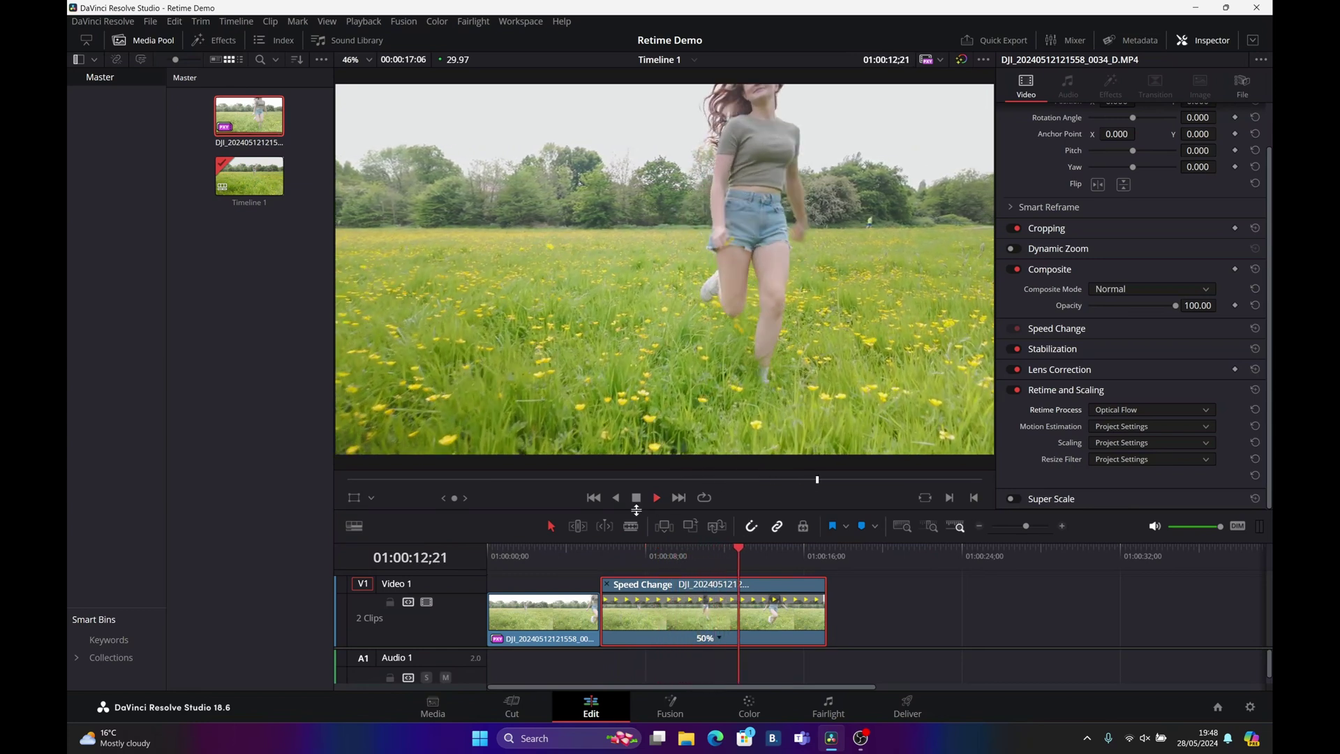
left_click(637, 498)
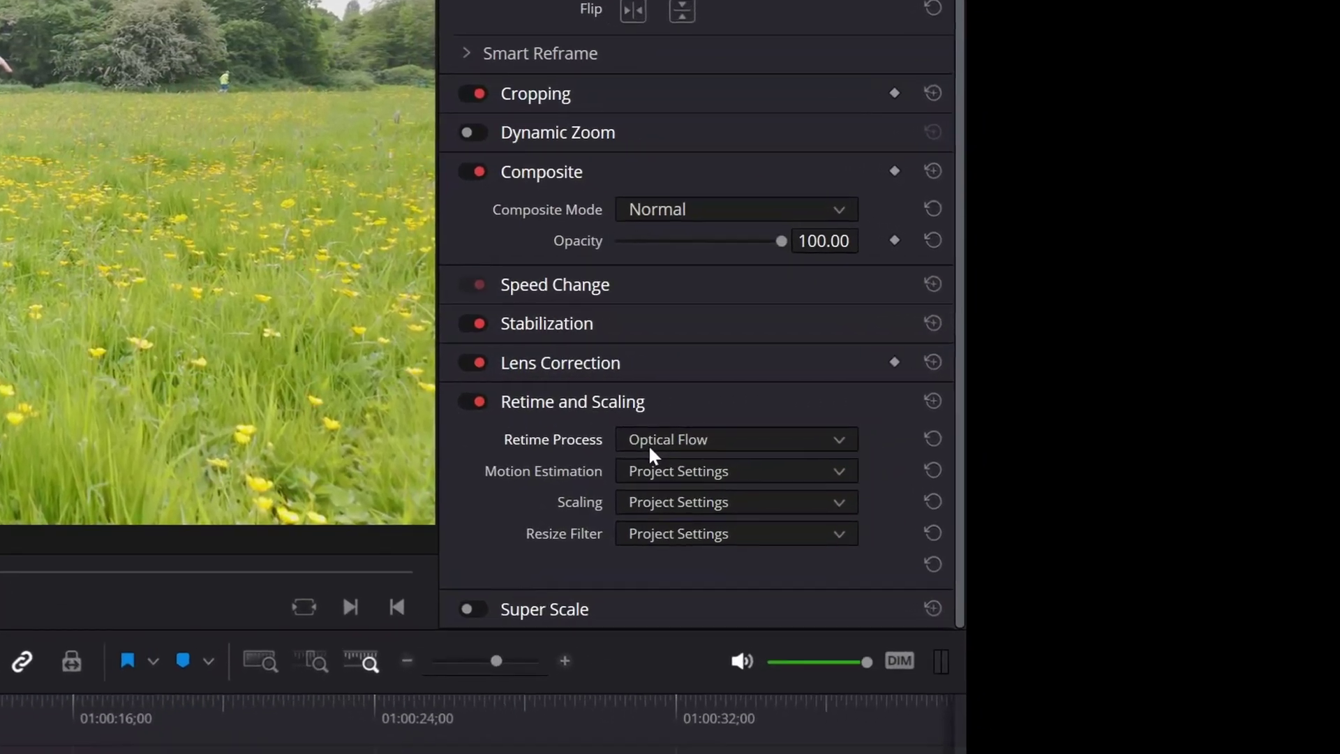
Step: Set Motion Estimation to Enhanced Better and the resize filter to Smoother, then preview the clip
left_click(644, 471)
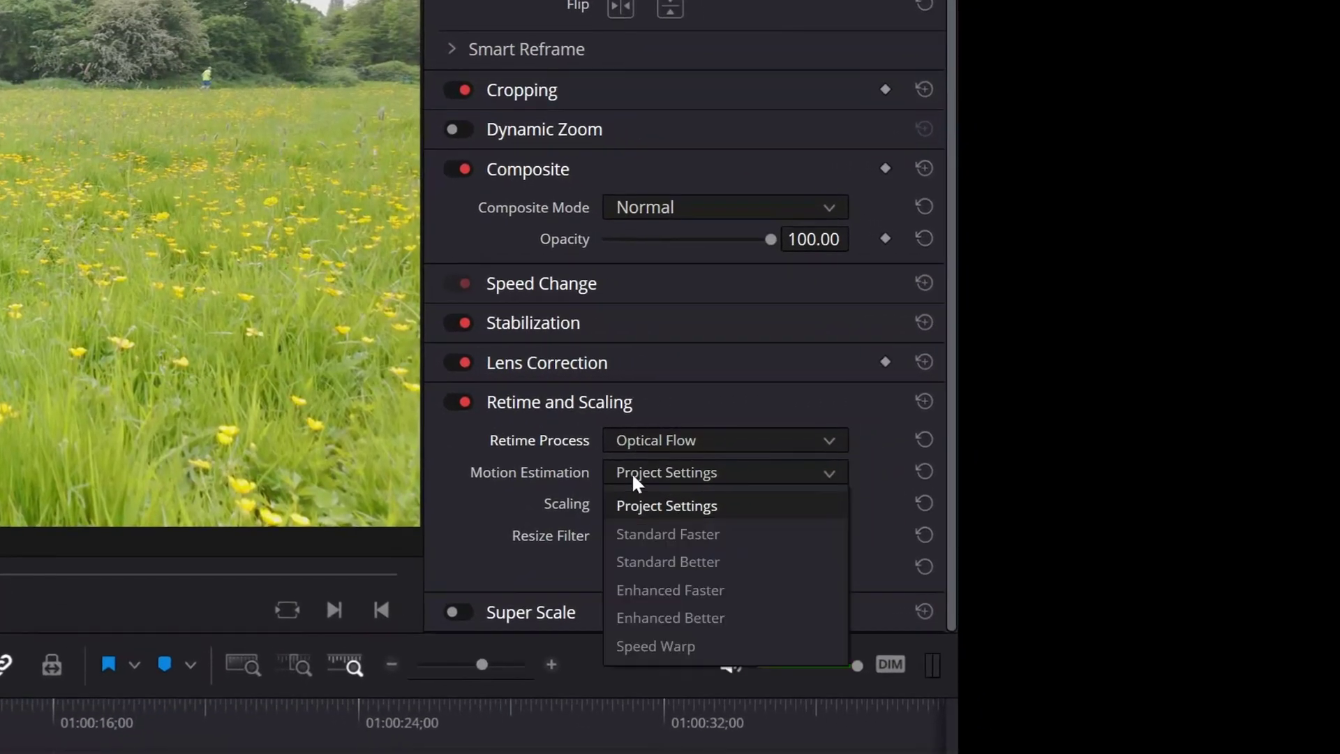
left_click(656, 619)
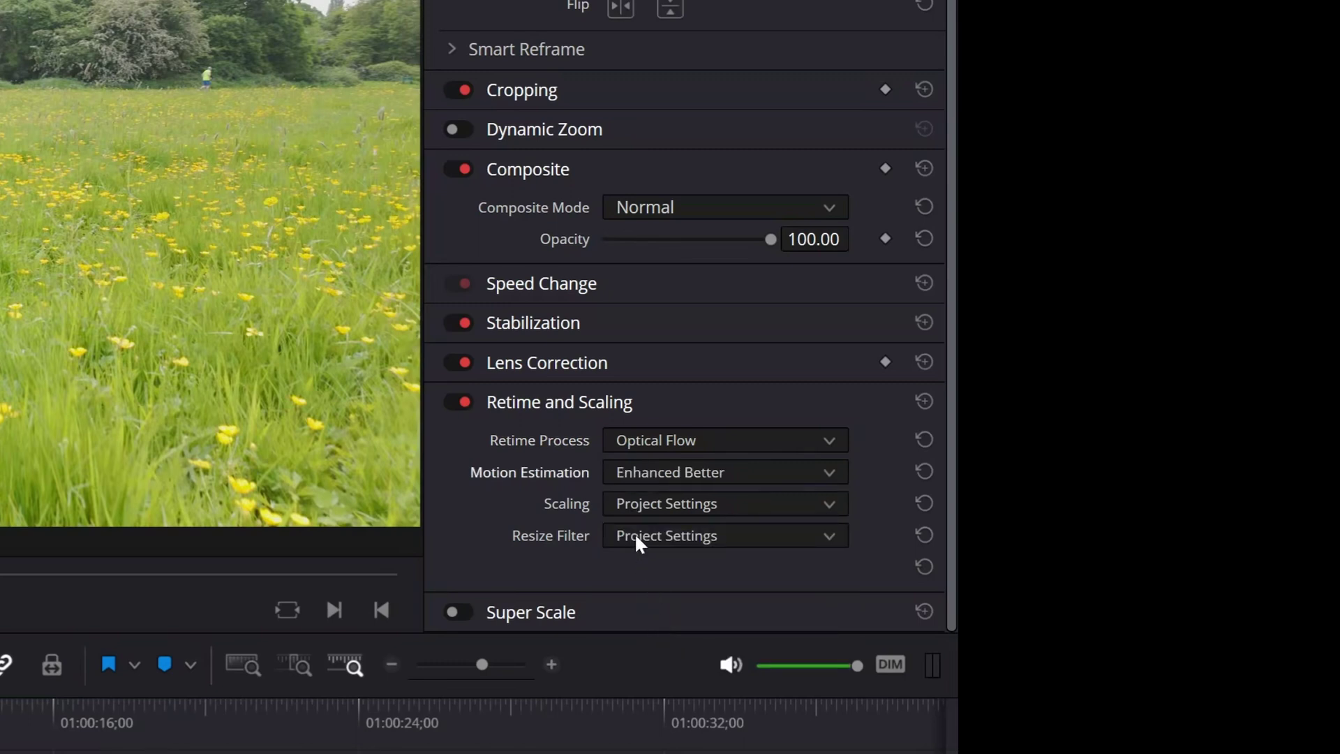
left_click(636, 536)
left_click(649, 596)
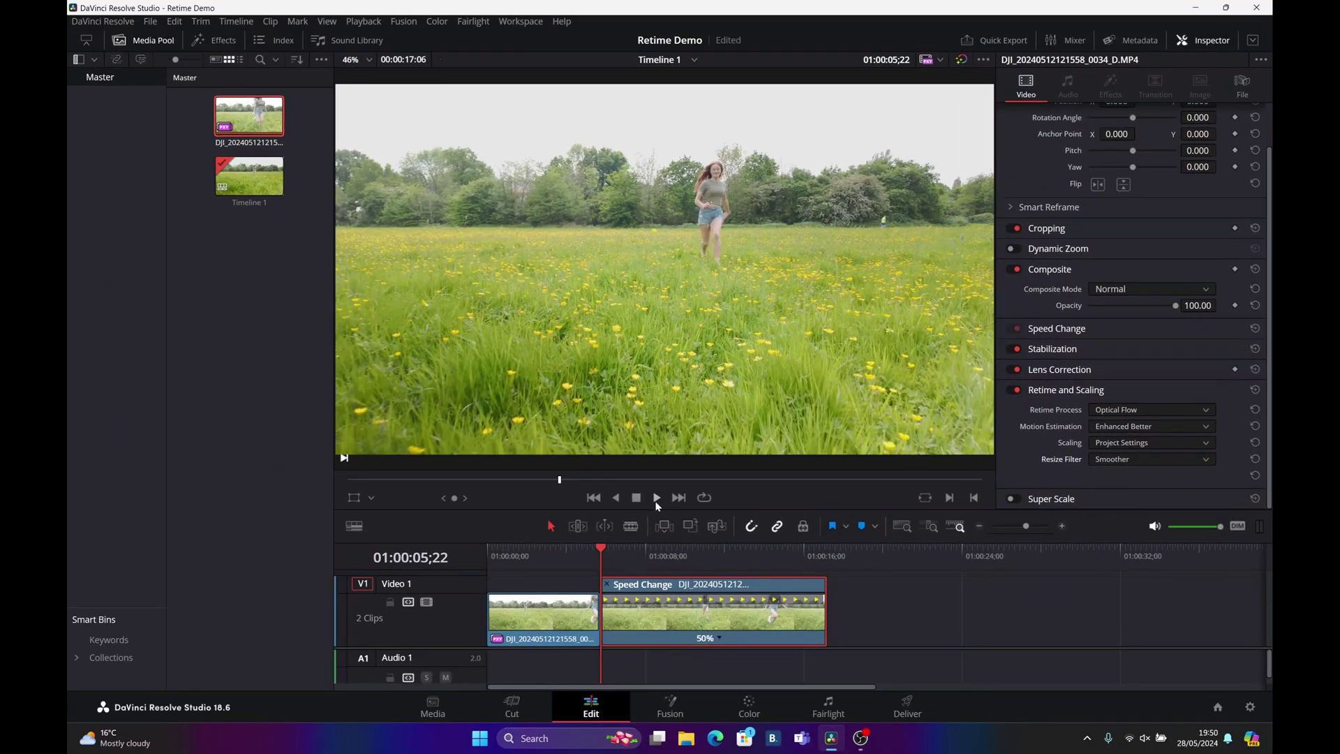
left_click(657, 498)
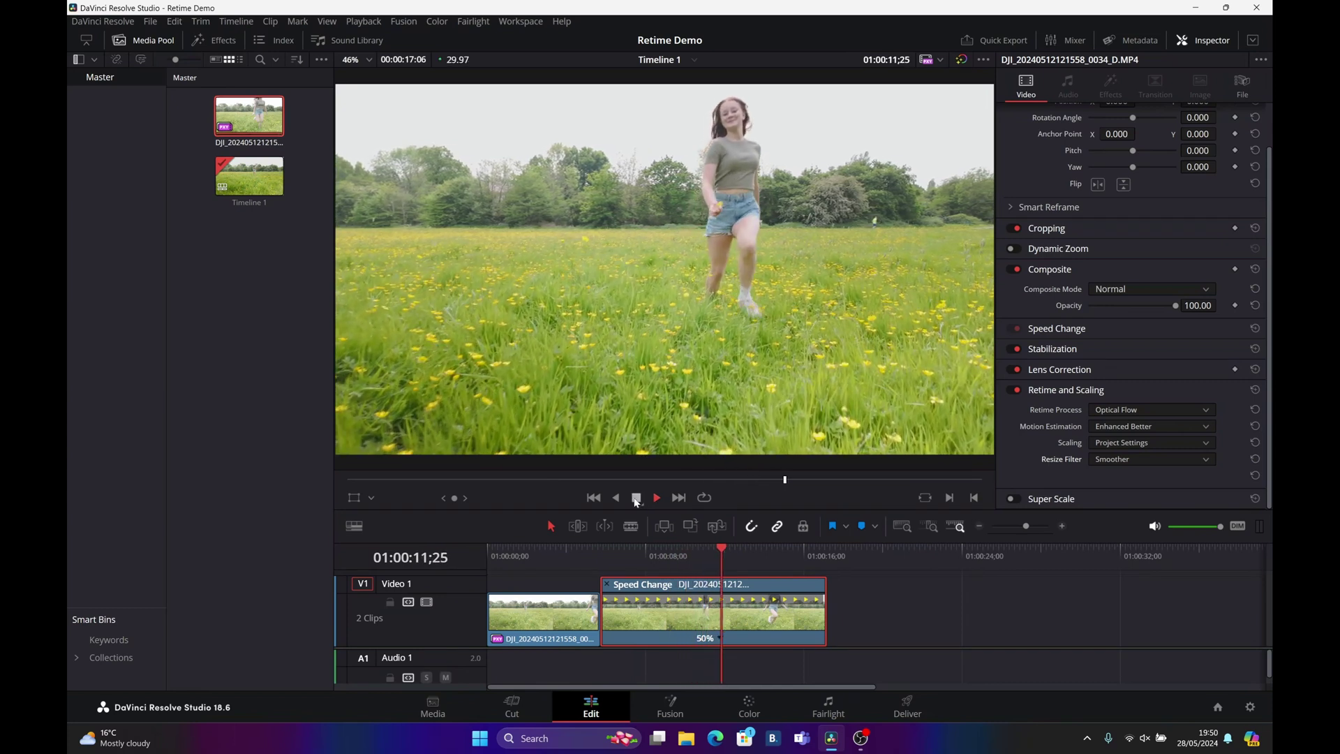
left_click(636, 498)
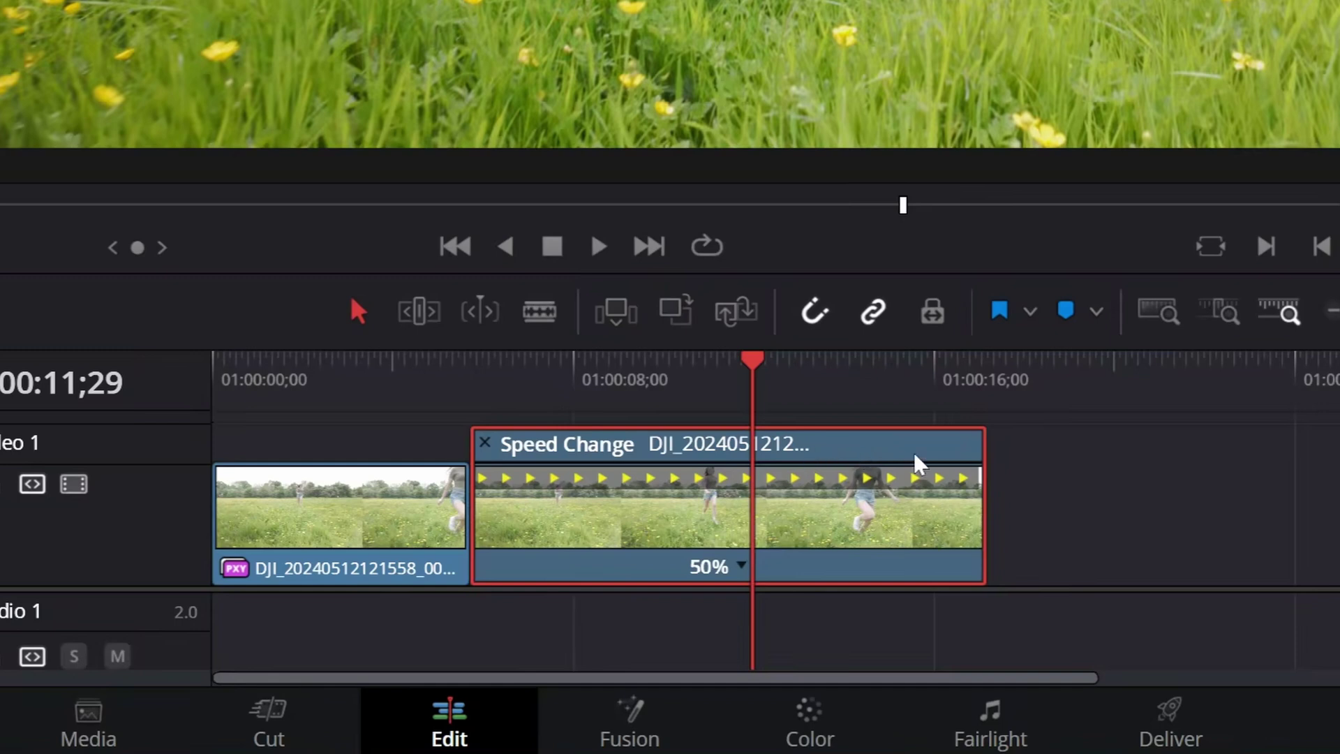
Step: Paste a third drone clip and butt it against the end of the 50% clip
left_click(1087, 398)
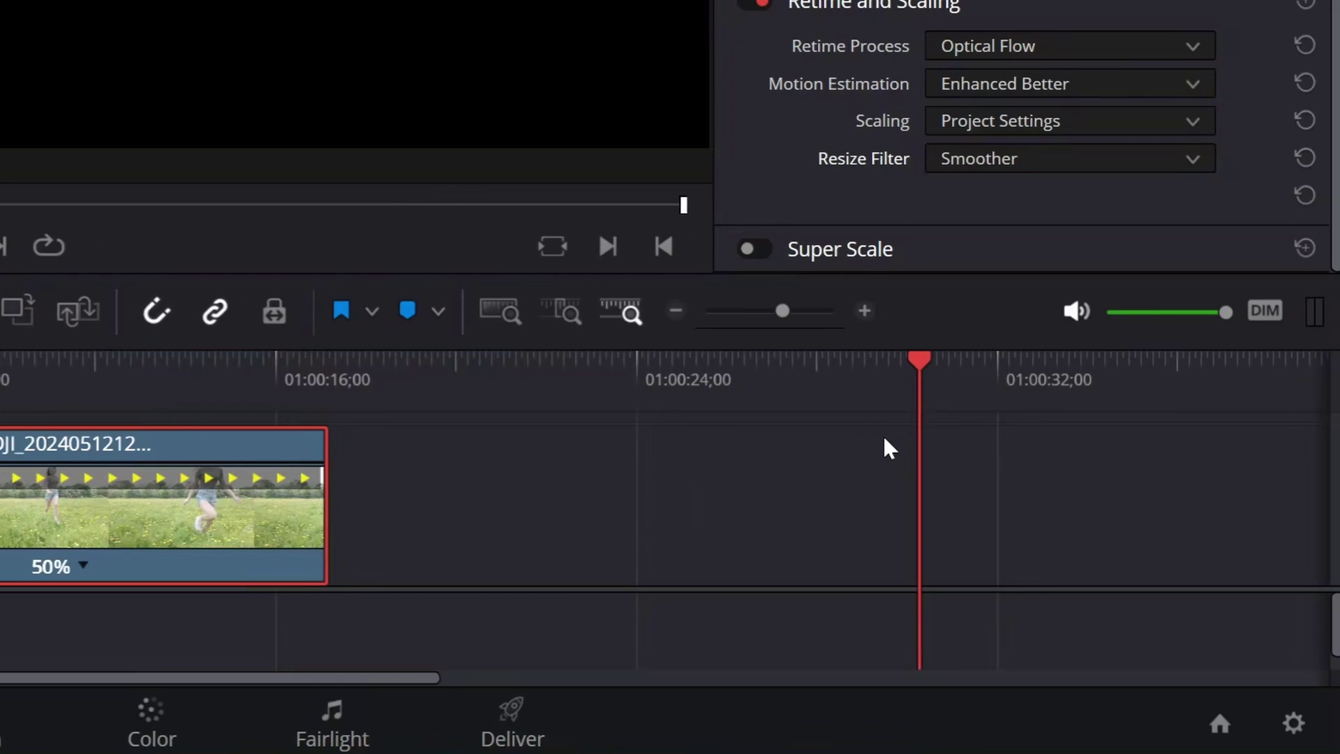
key("ctrl+v")
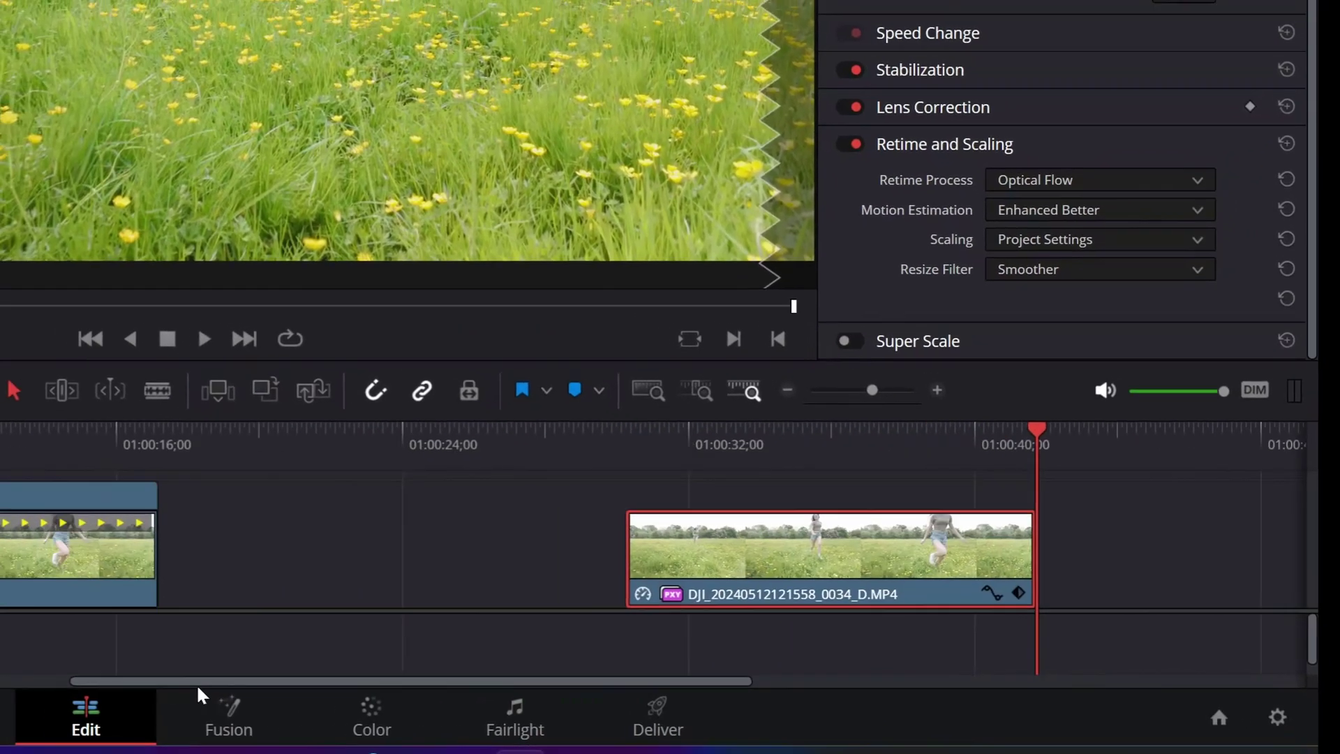
left_click_drag(770, 542, 303, 542)
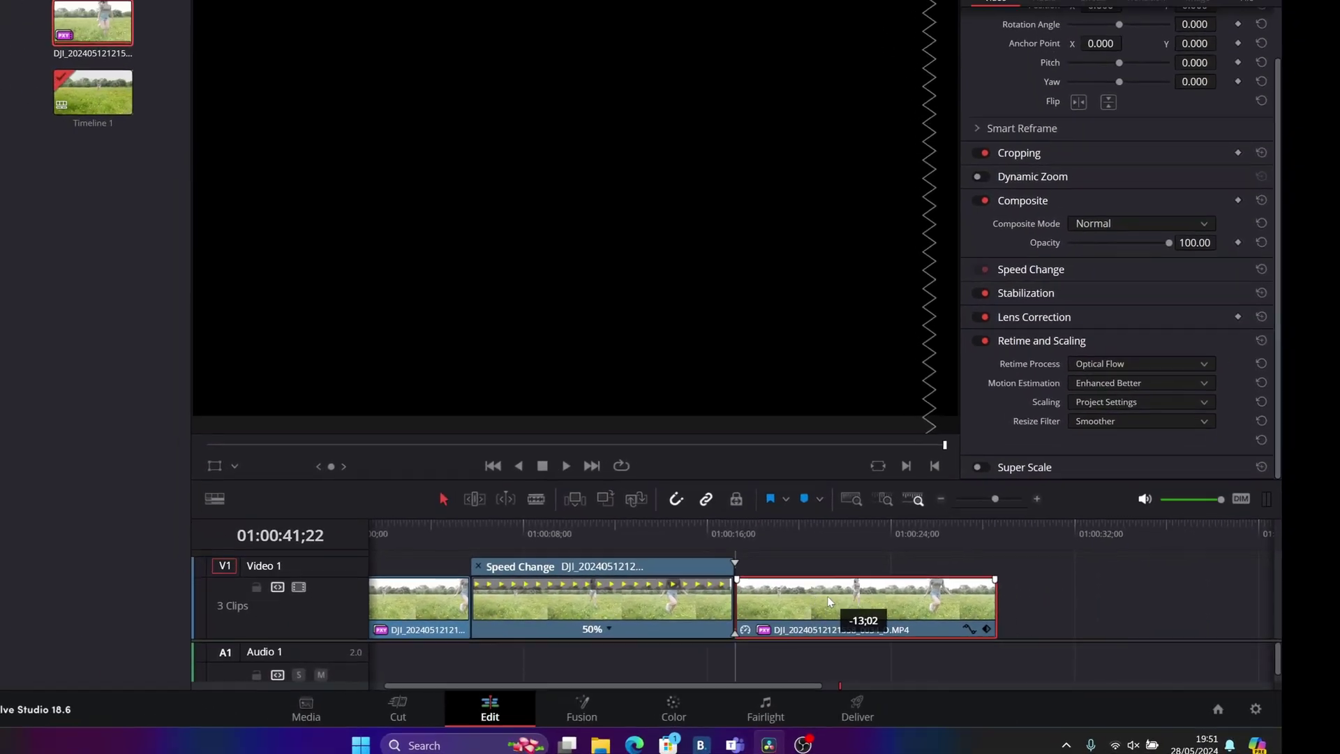
left_click_drag(829, 600, 832, 601)
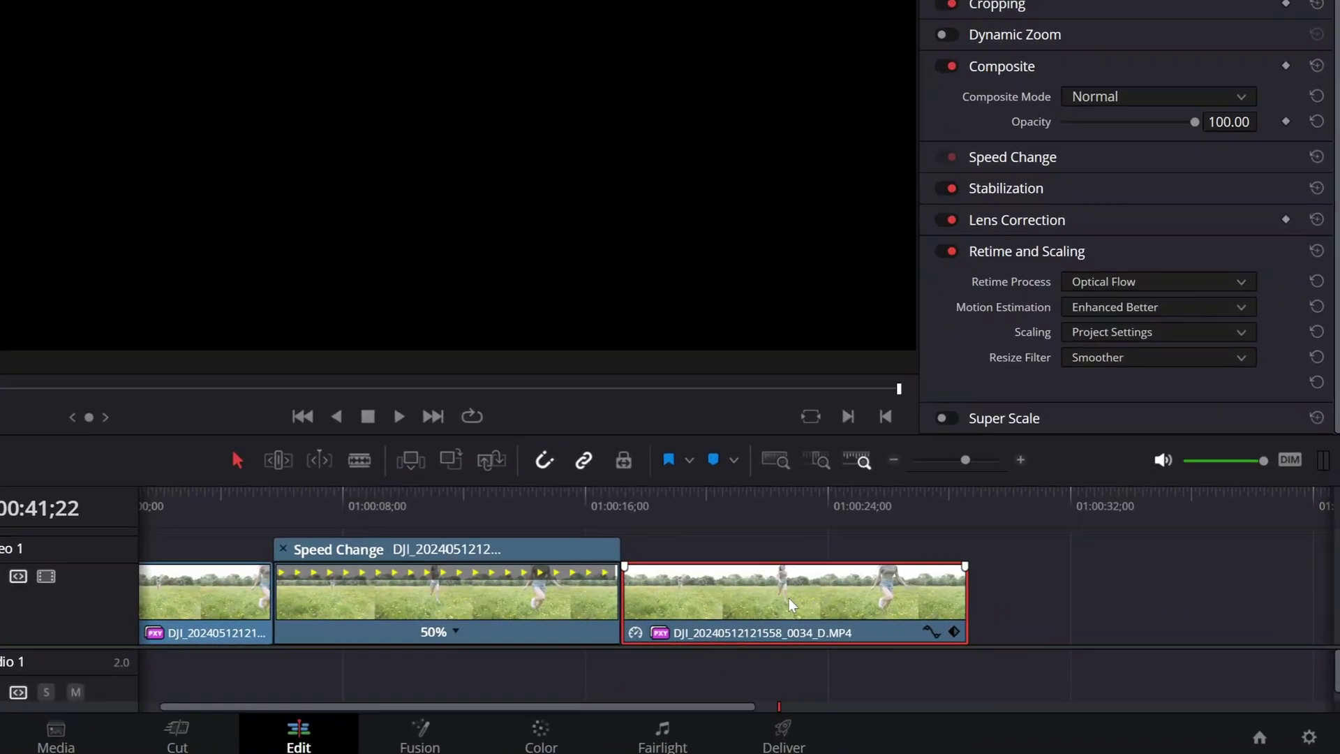
Step: Enable Retime Controls on the third clip and change its speed to 200%
right_click(912, 613)
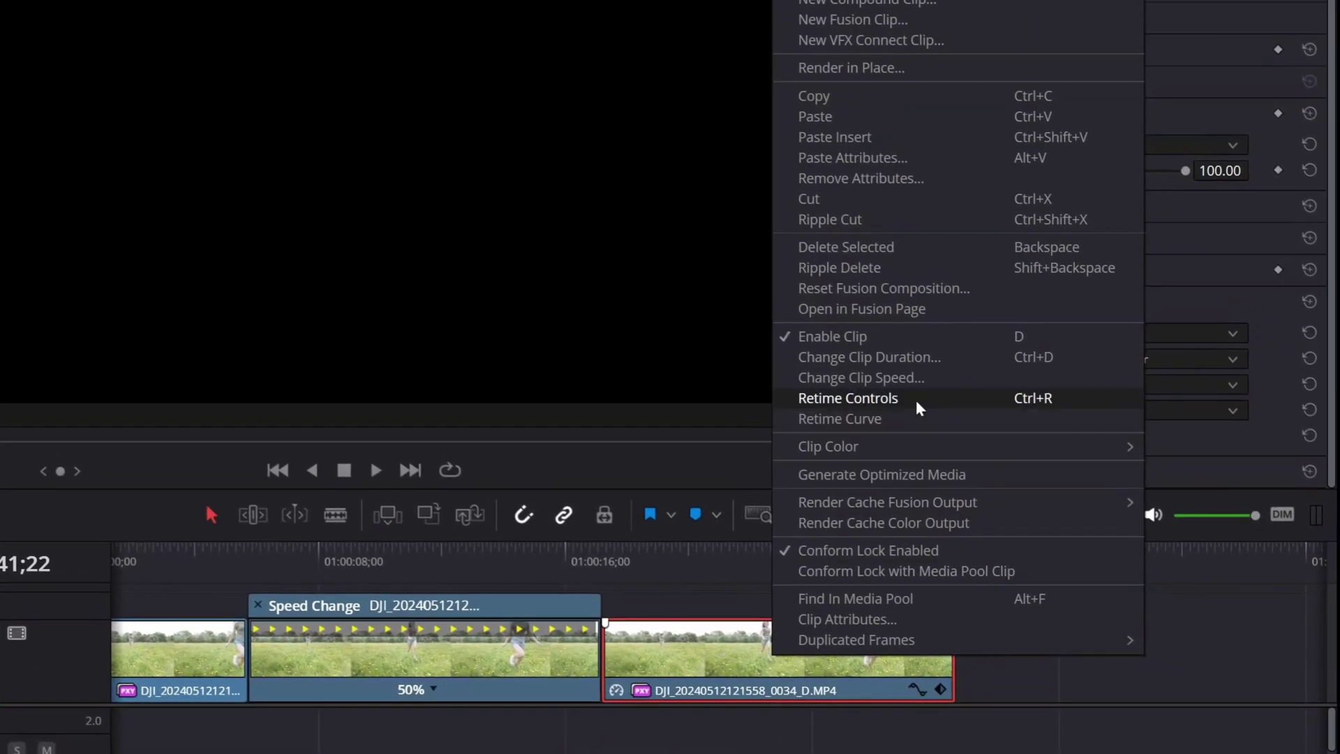
left_click(856, 399)
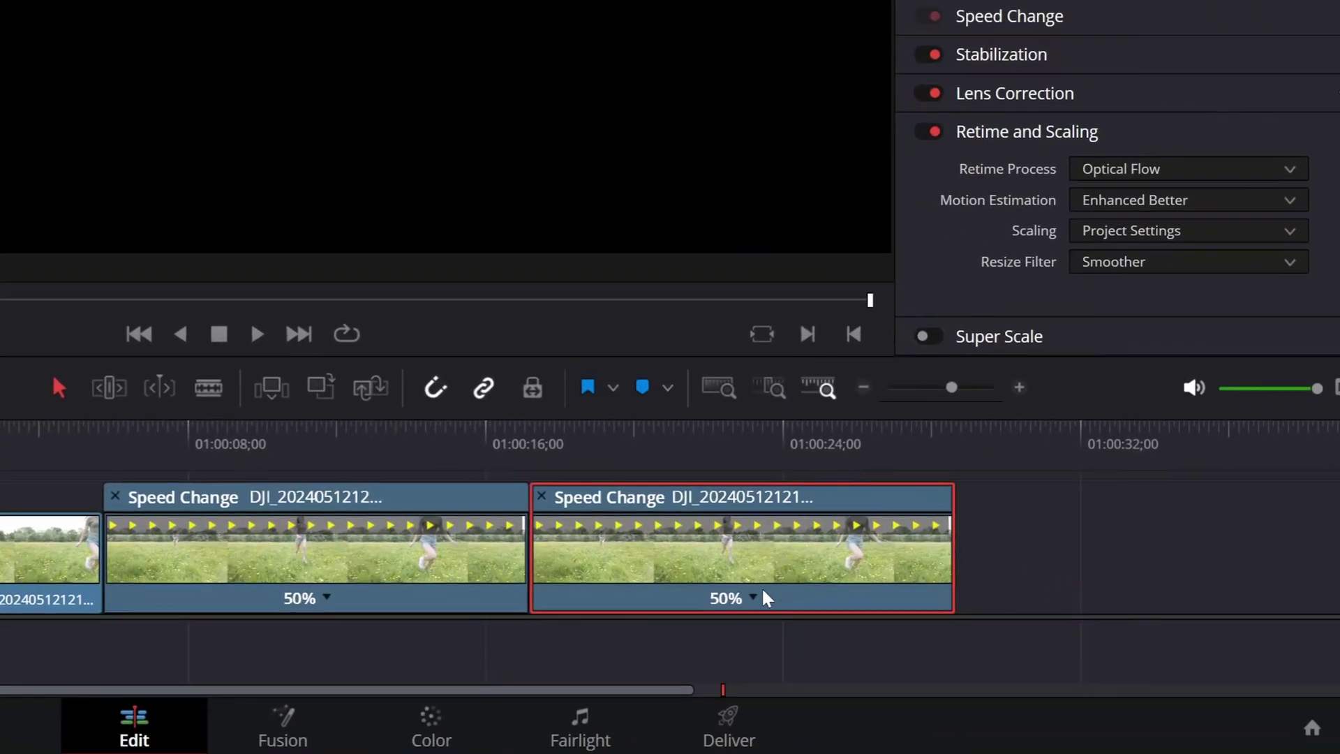
left_click(753, 597)
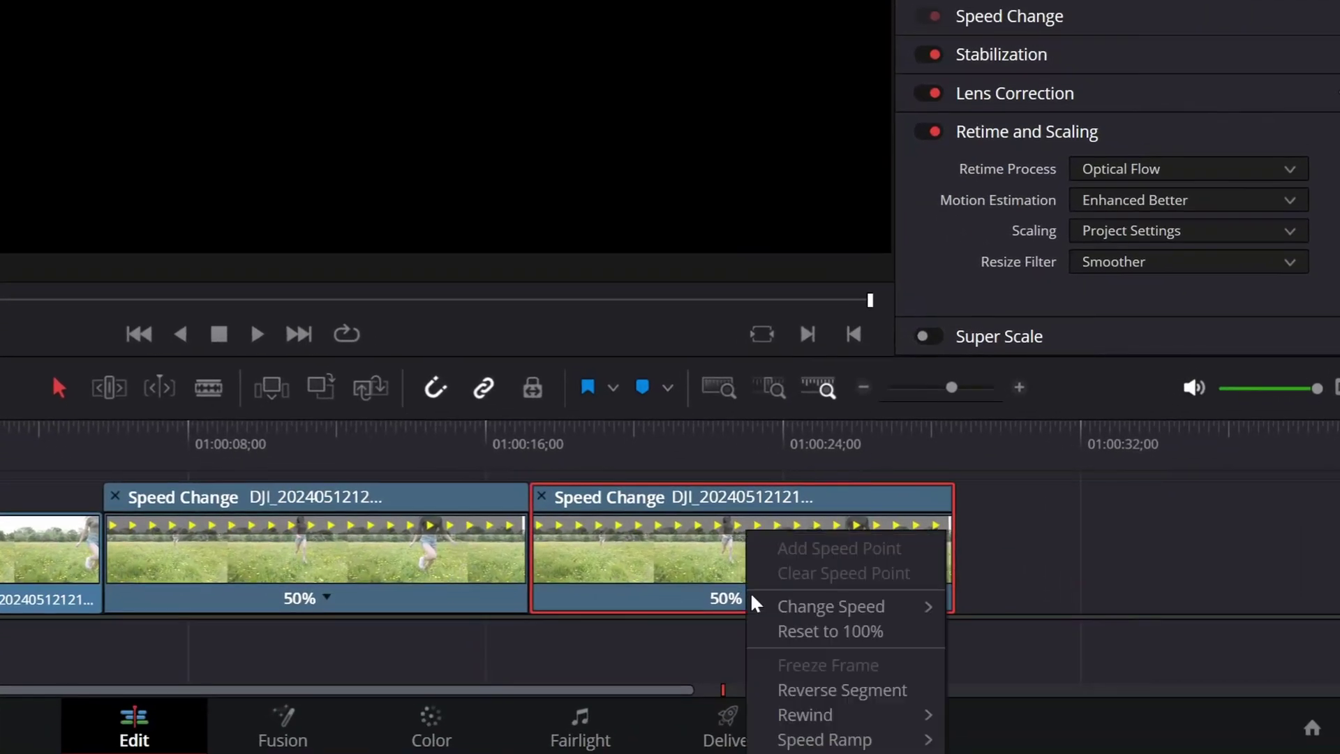
mouse_move(921, 613)
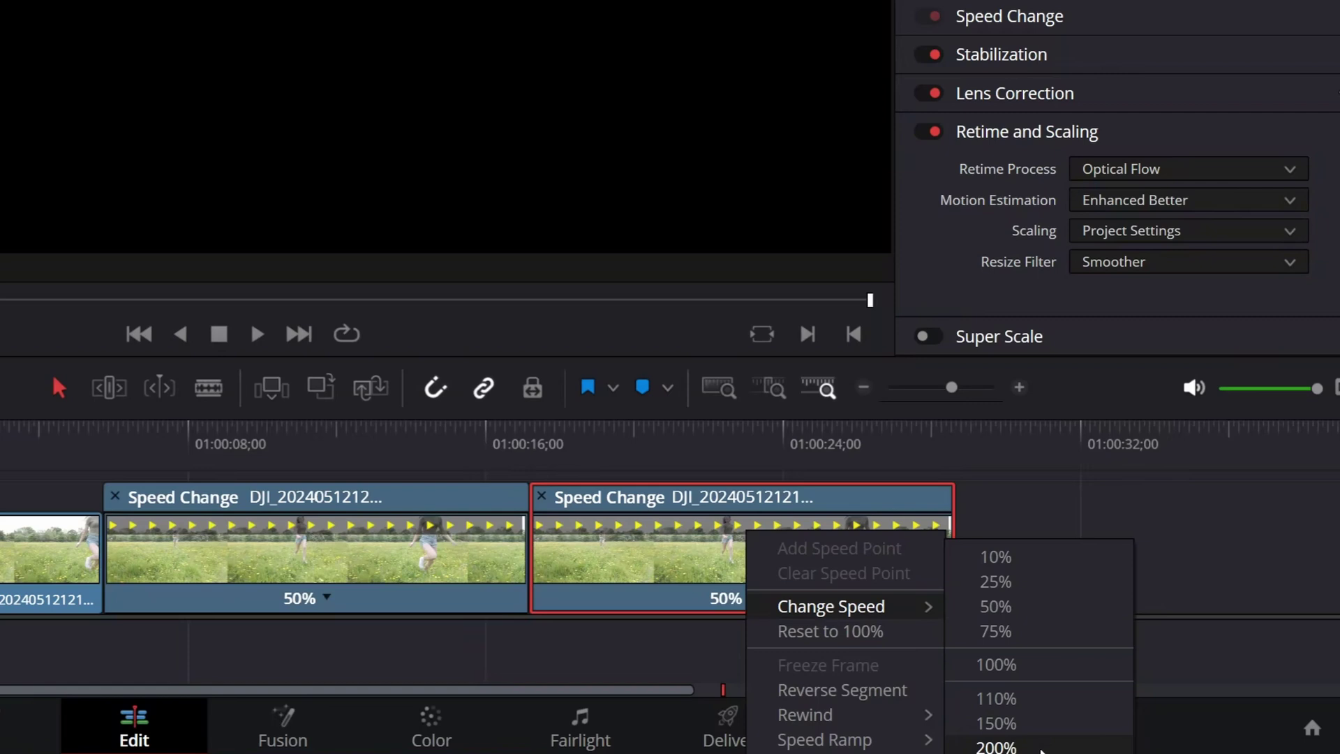
left_click(1042, 749)
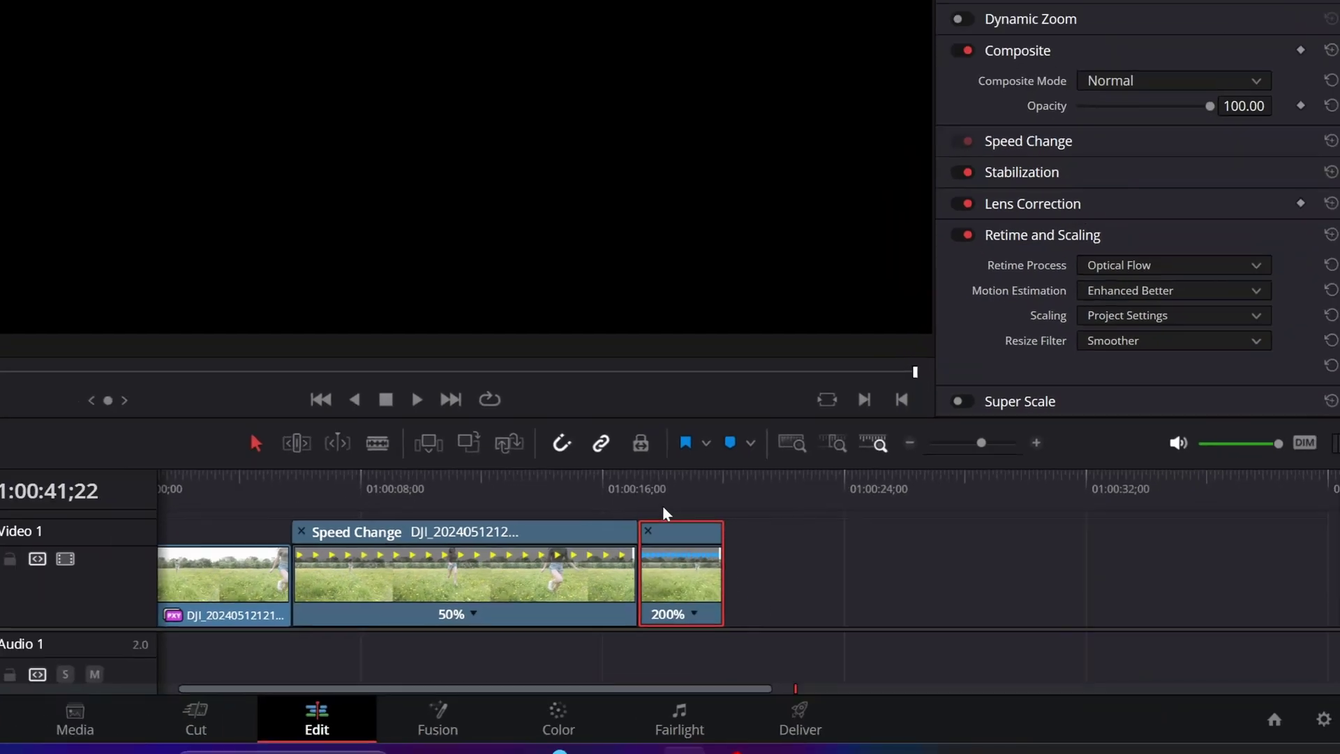
Step: Turn off Retime and Scaling on the 200% clip, then play and scrub through it
key("Up")
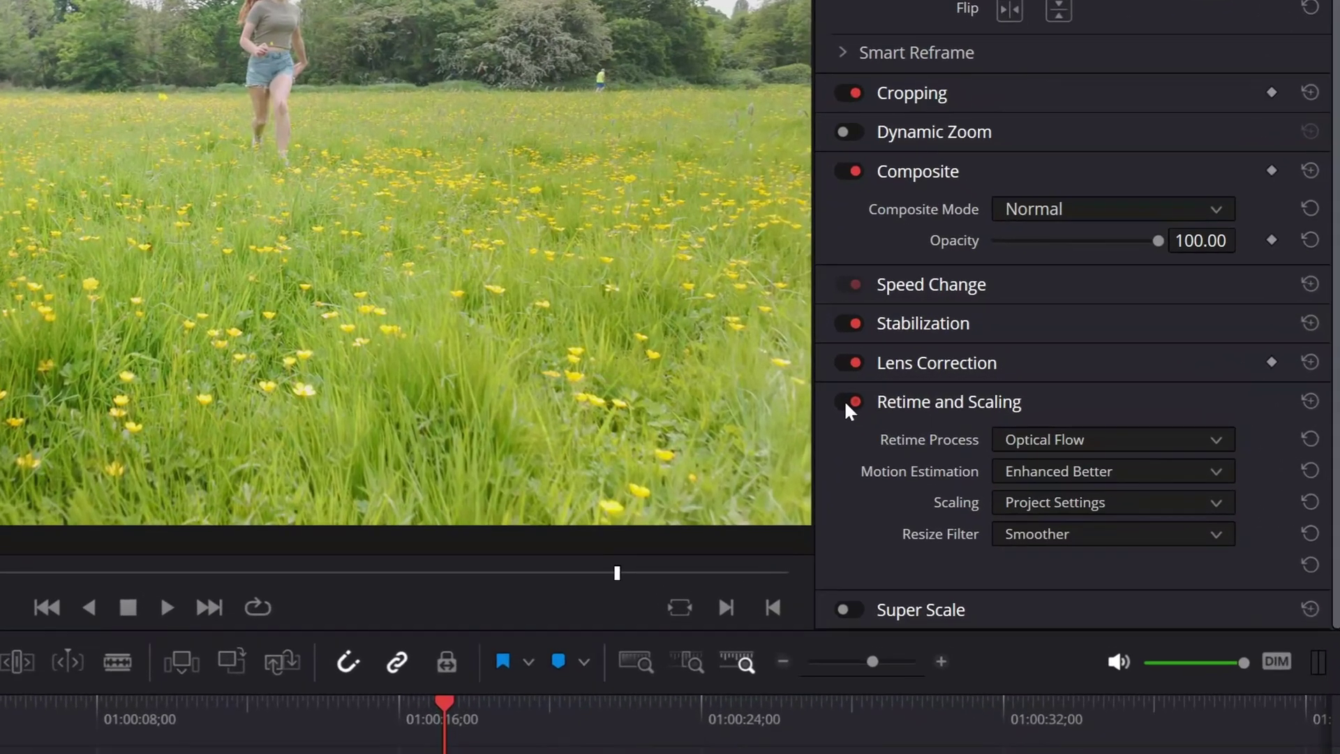
left_click(847, 403)
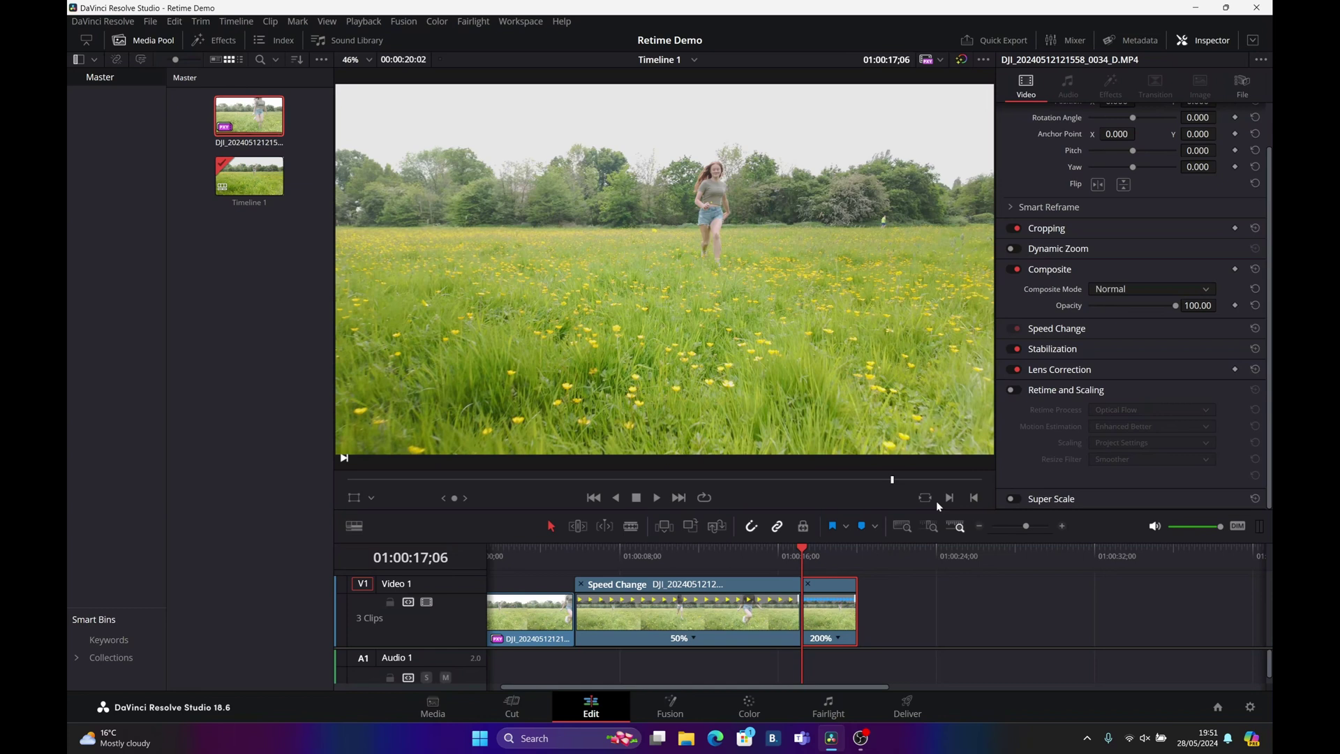
key("space")
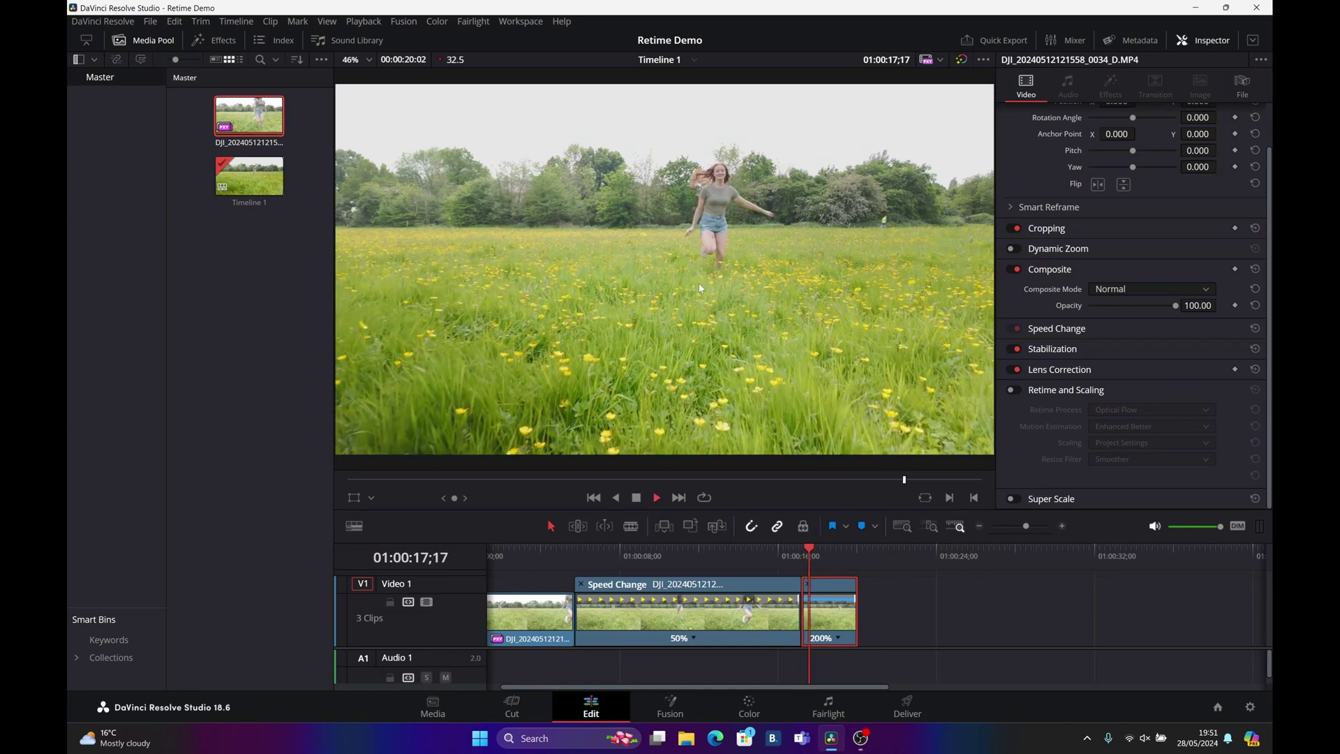
key("space")
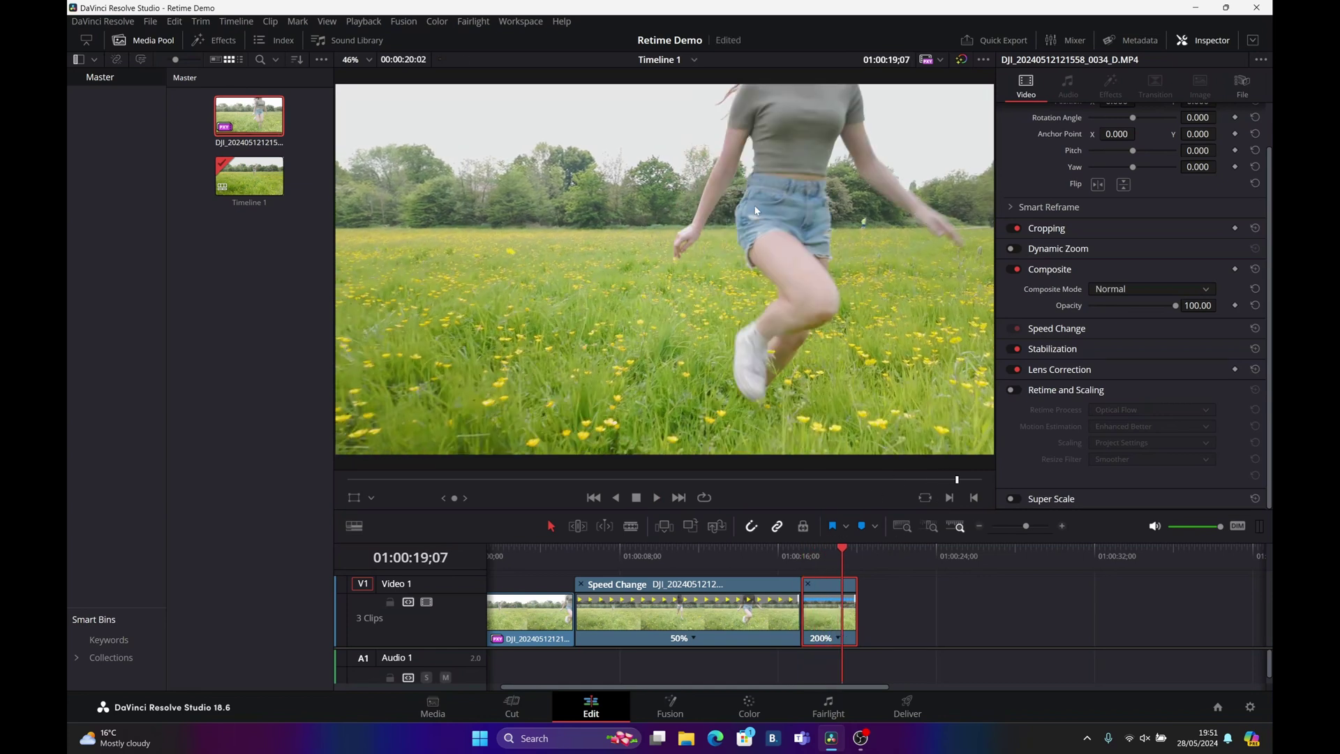
left_click(803, 551)
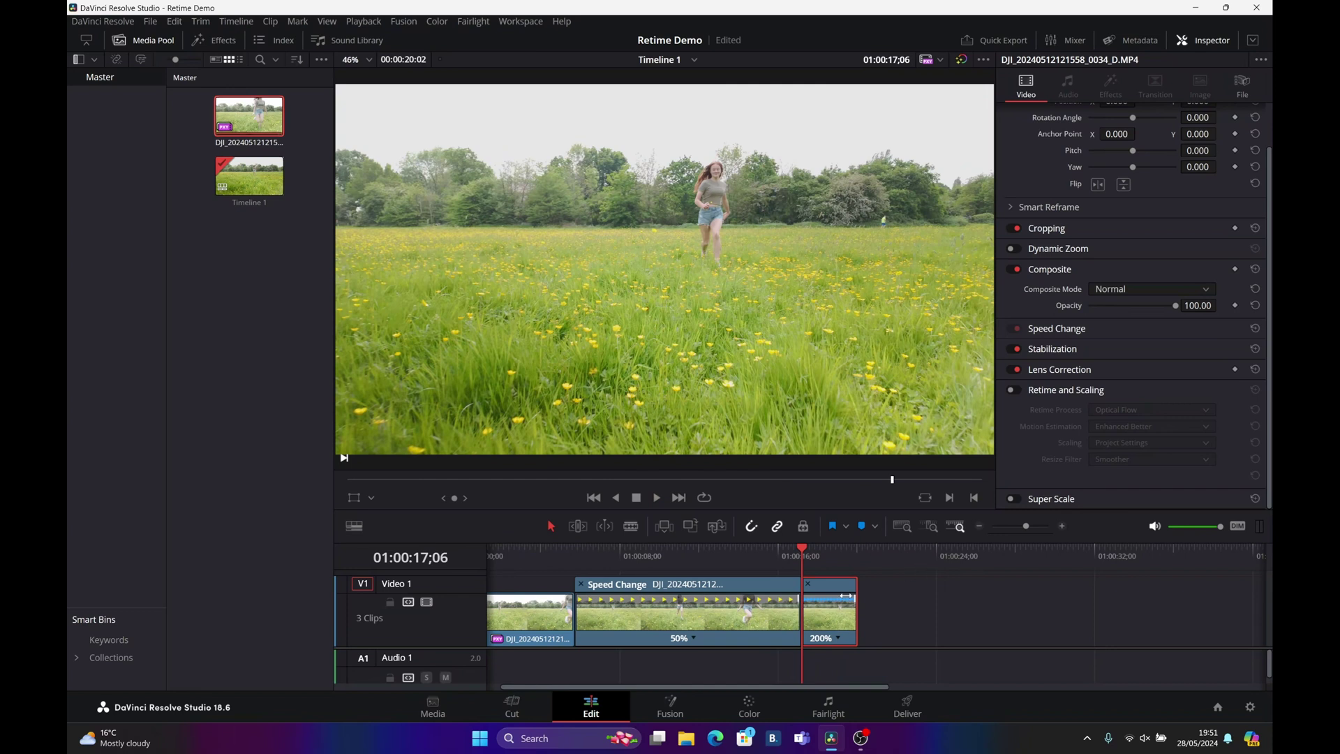
left_click(827, 556)
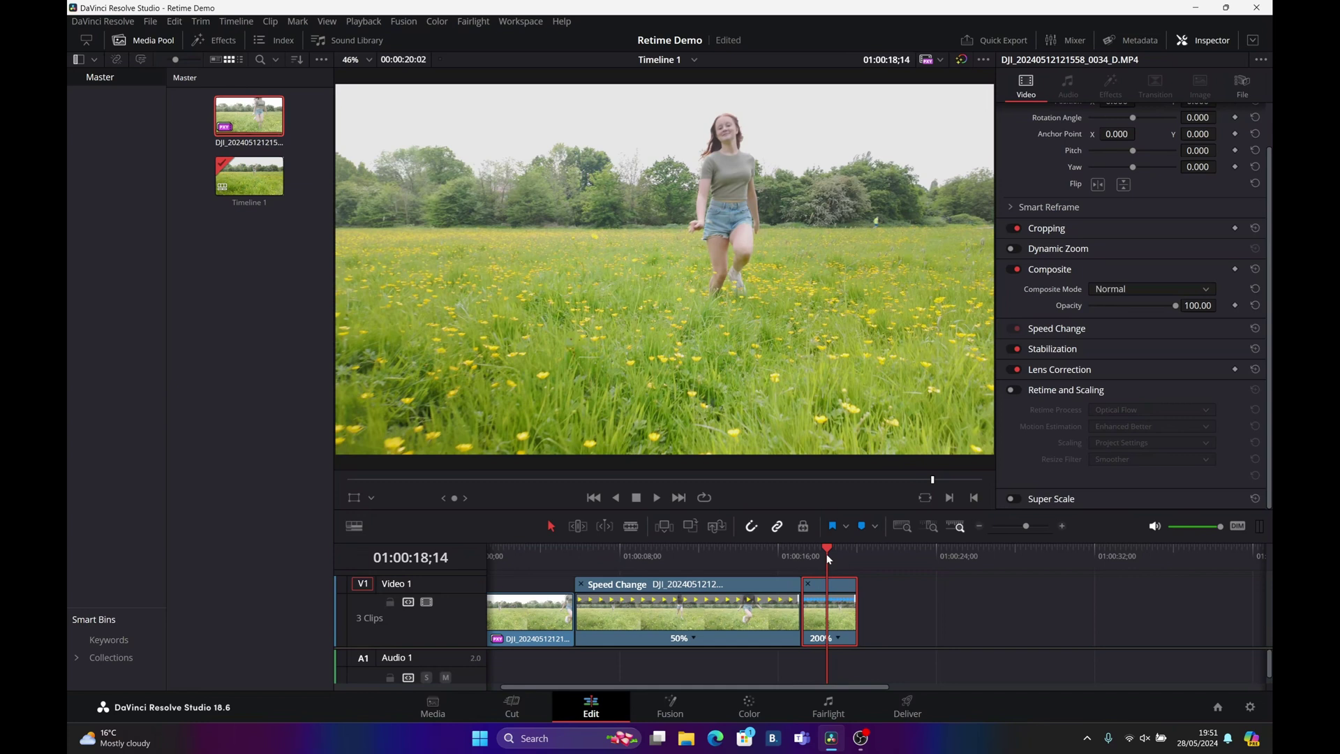
left_click_drag(826, 554, 845, 562)
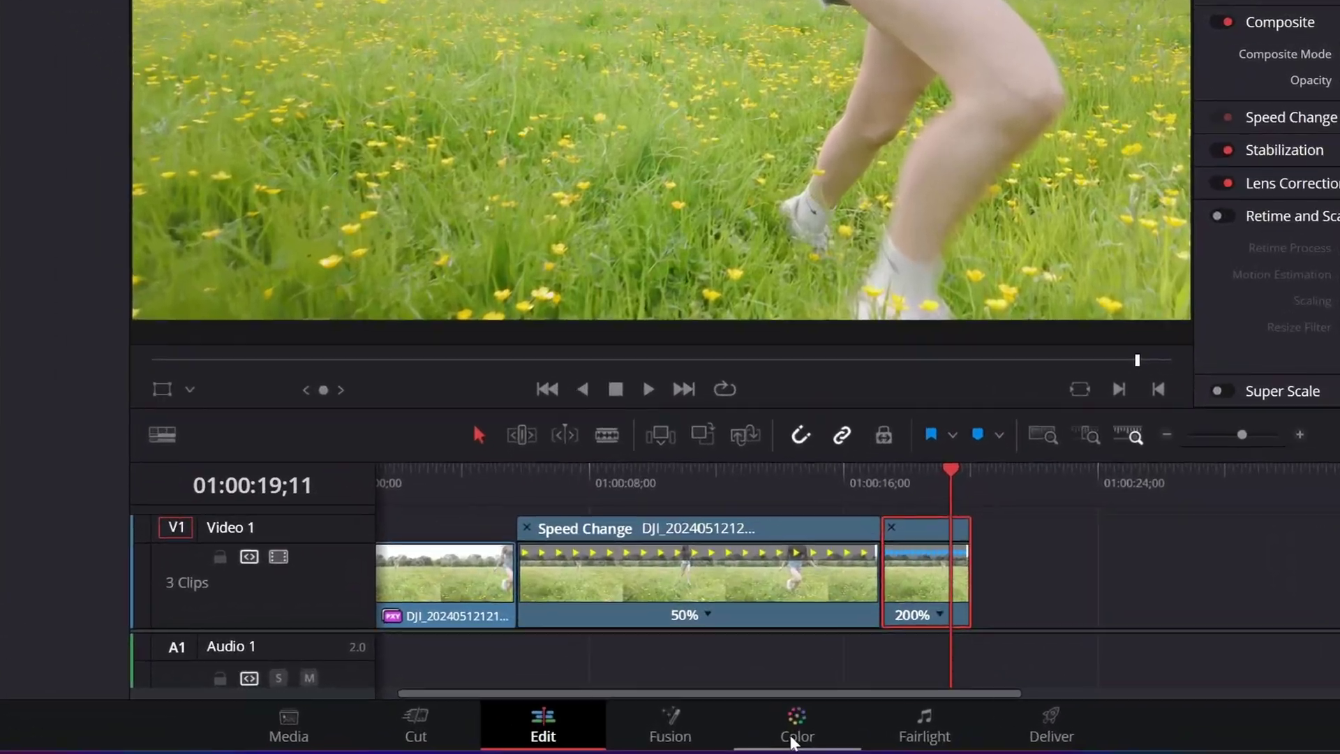
Step: Open the Color page with the node mode set to Clip, and resize the viewer
left_click(748, 712)
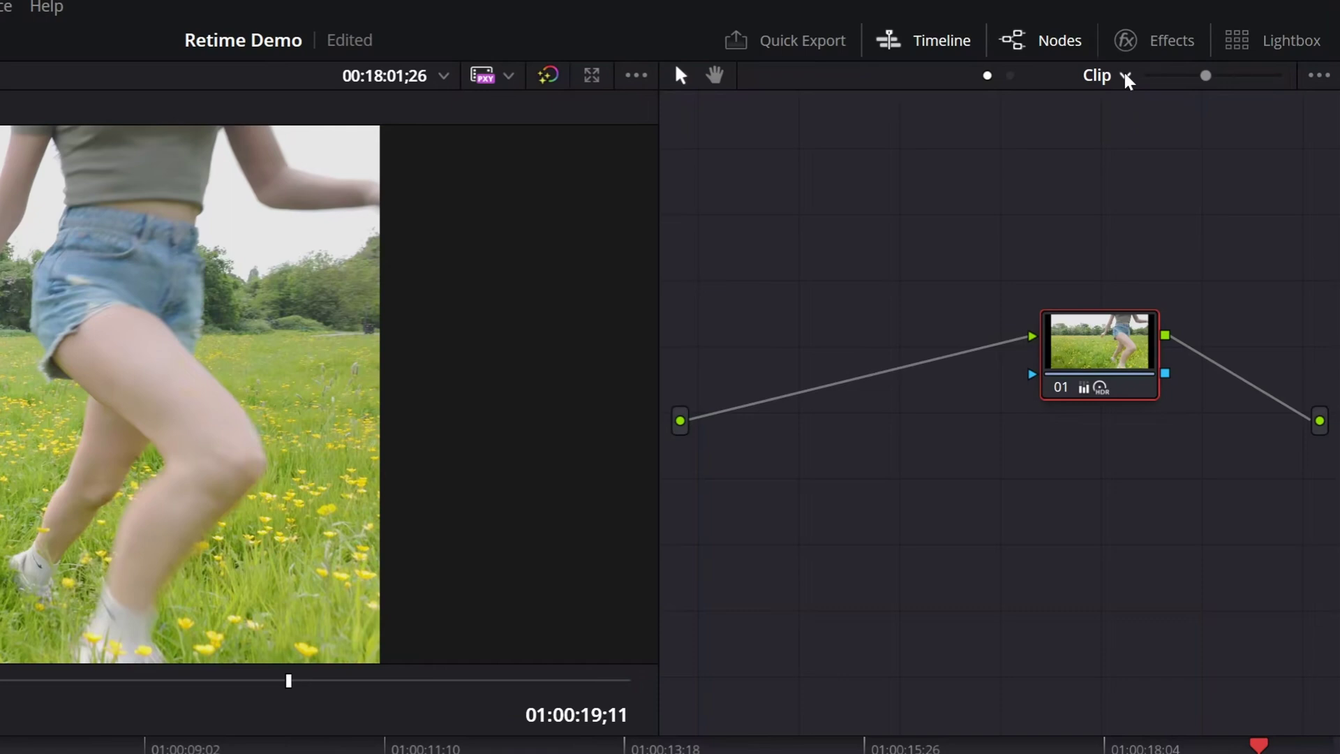
left_click(1126, 77)
left_click(1131, 113)
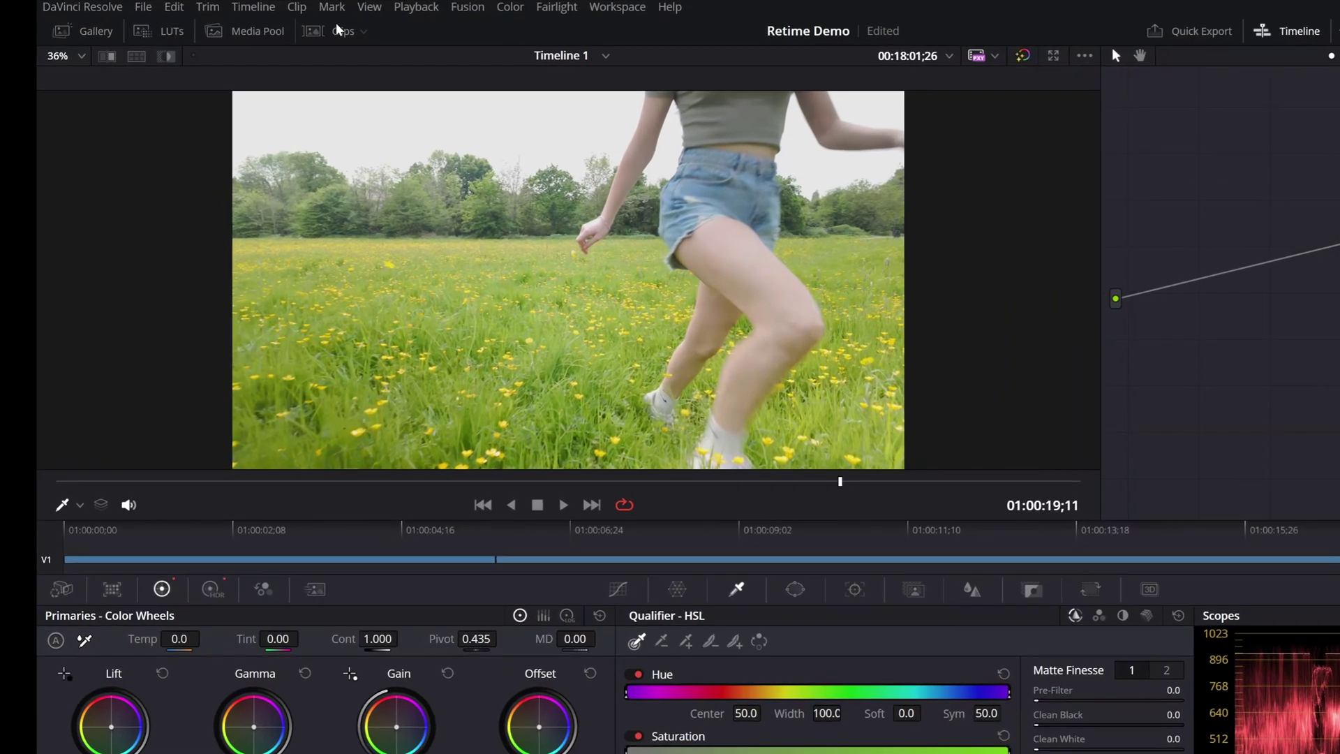
left_click(307, 40)
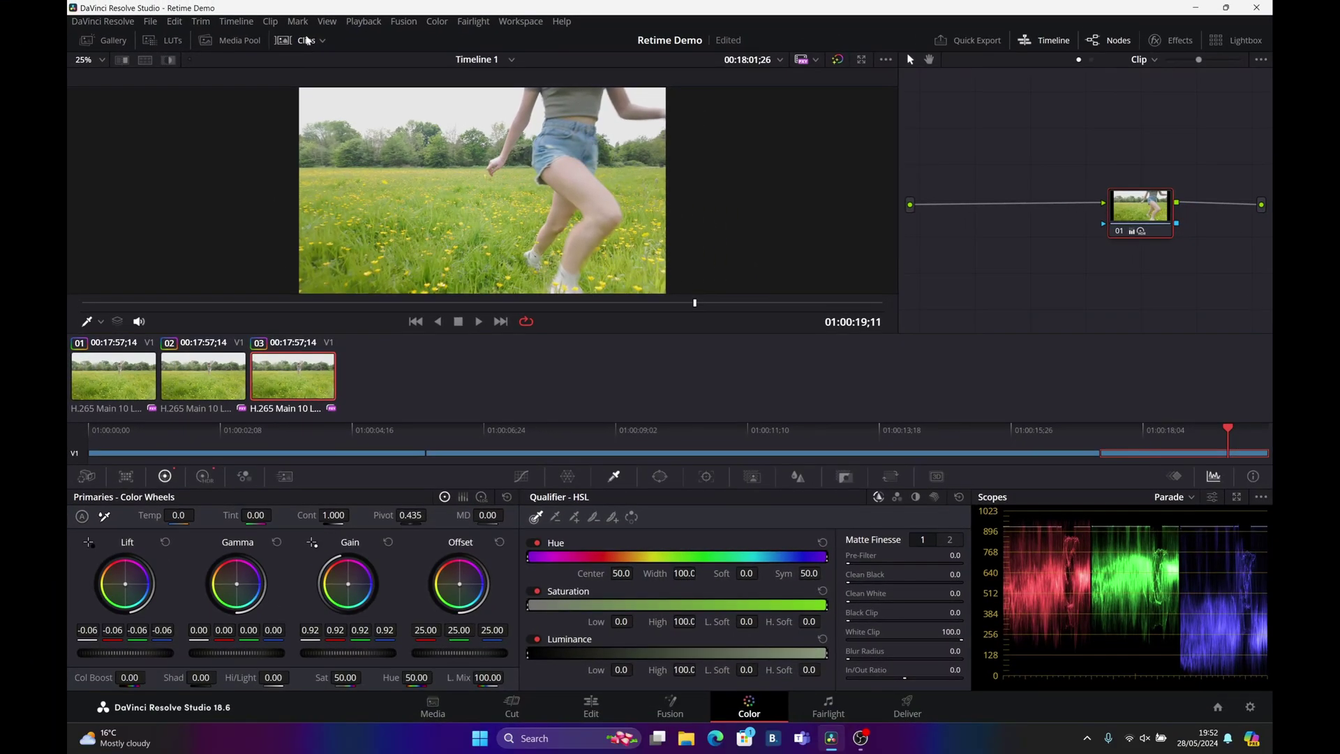
left_click(381, 22)
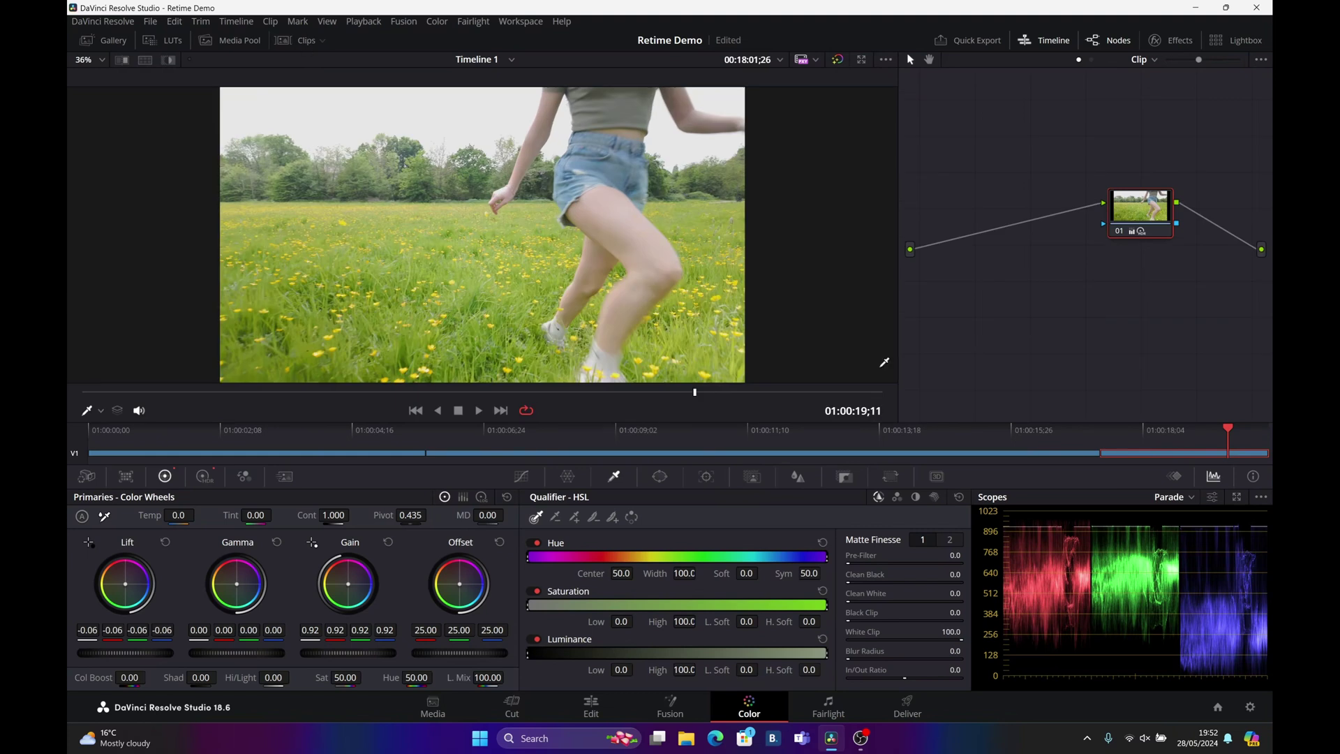
mouse_move(902, 349)
left_mouse_down()
mouse_move(815, 349)
mouse_move(908, 349)
left_mouse_up()
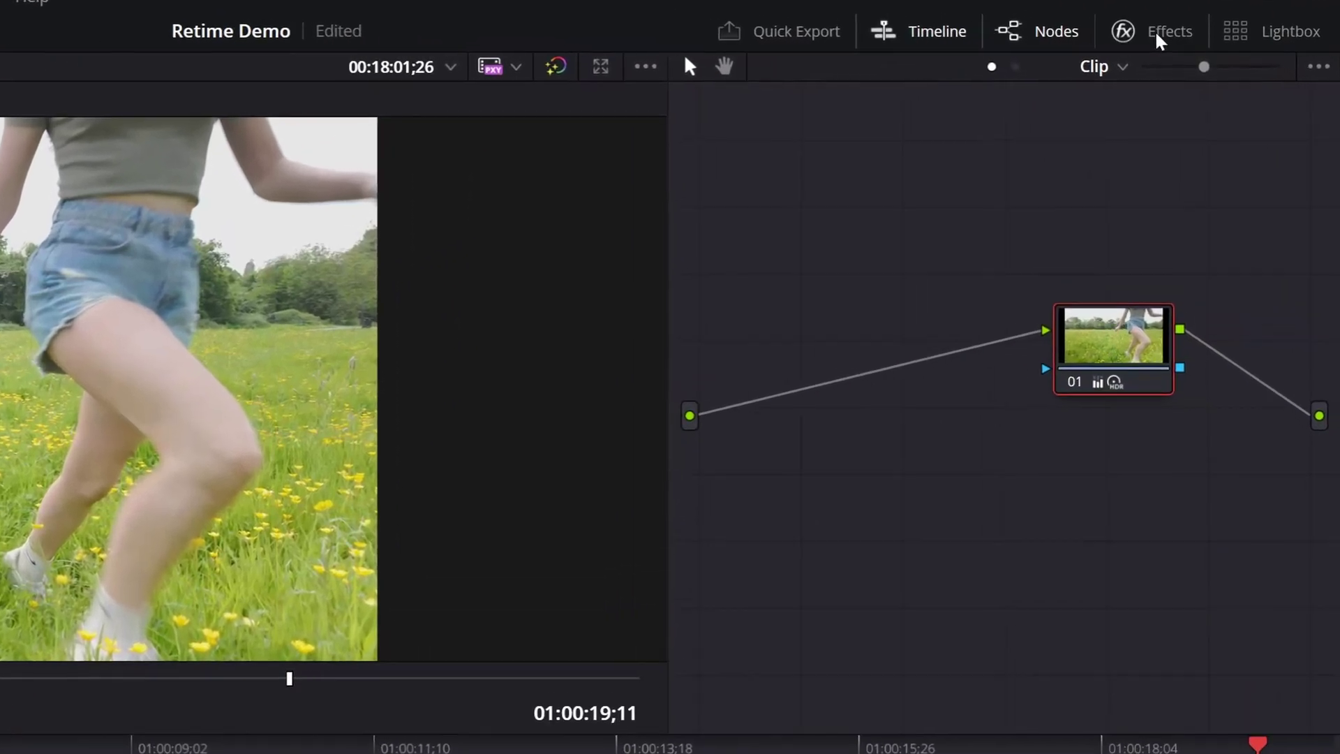
Step: Search Effects for 'motion' and drop Motion Blur onto the 200% clip's corrector node
left_click(1173, 43)
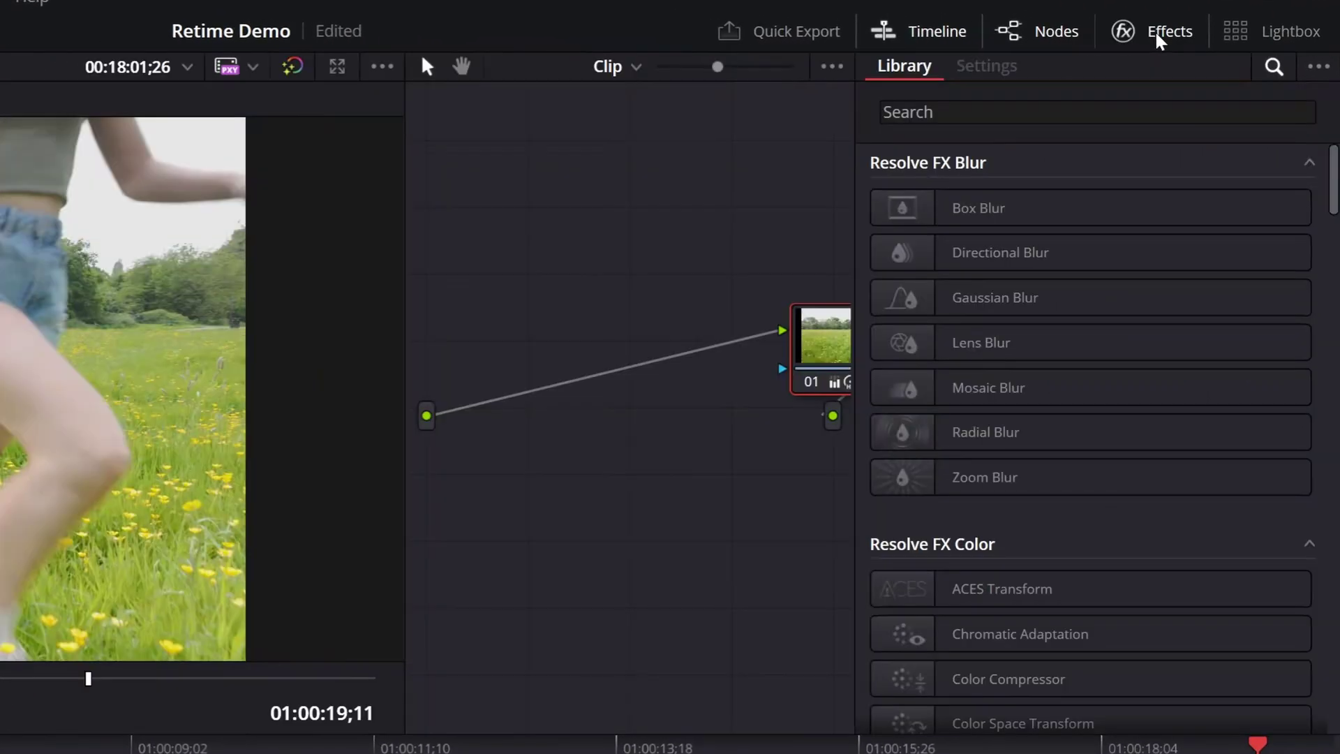
left_click(954, 109)
type("mo")
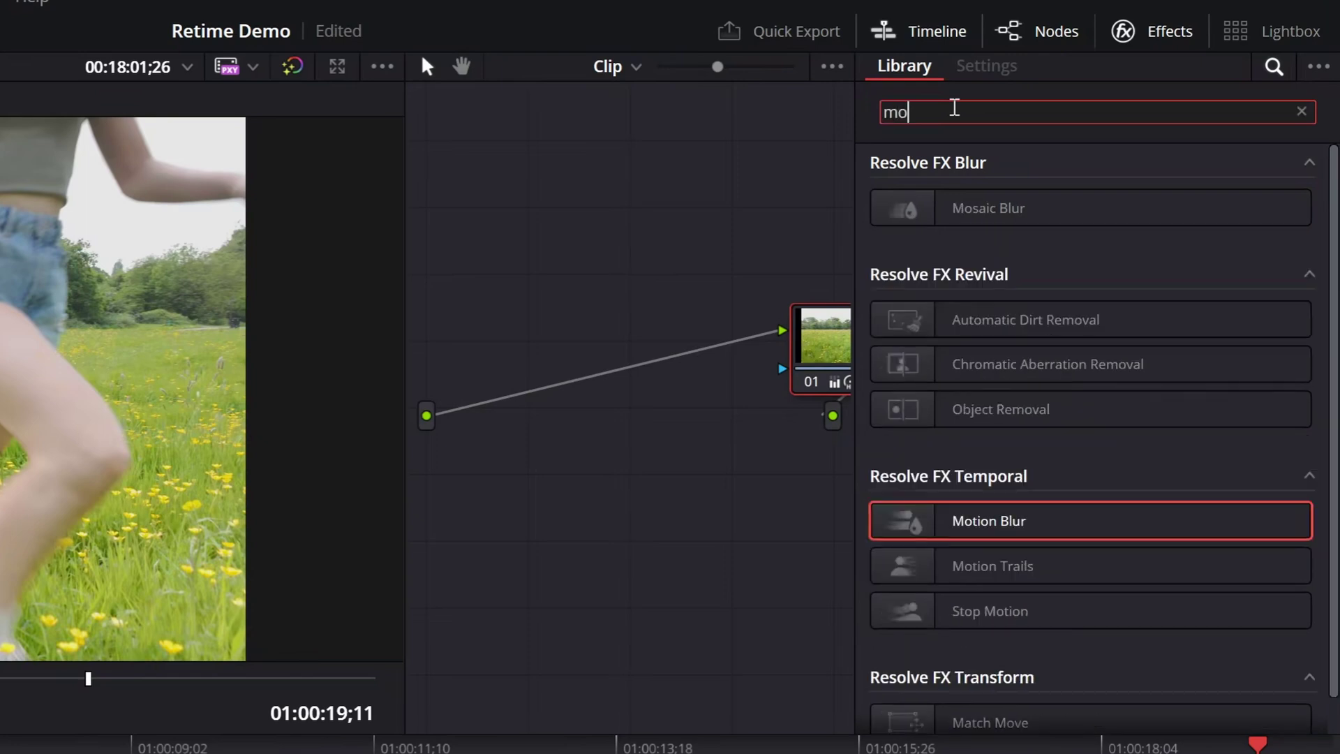
type("tion")
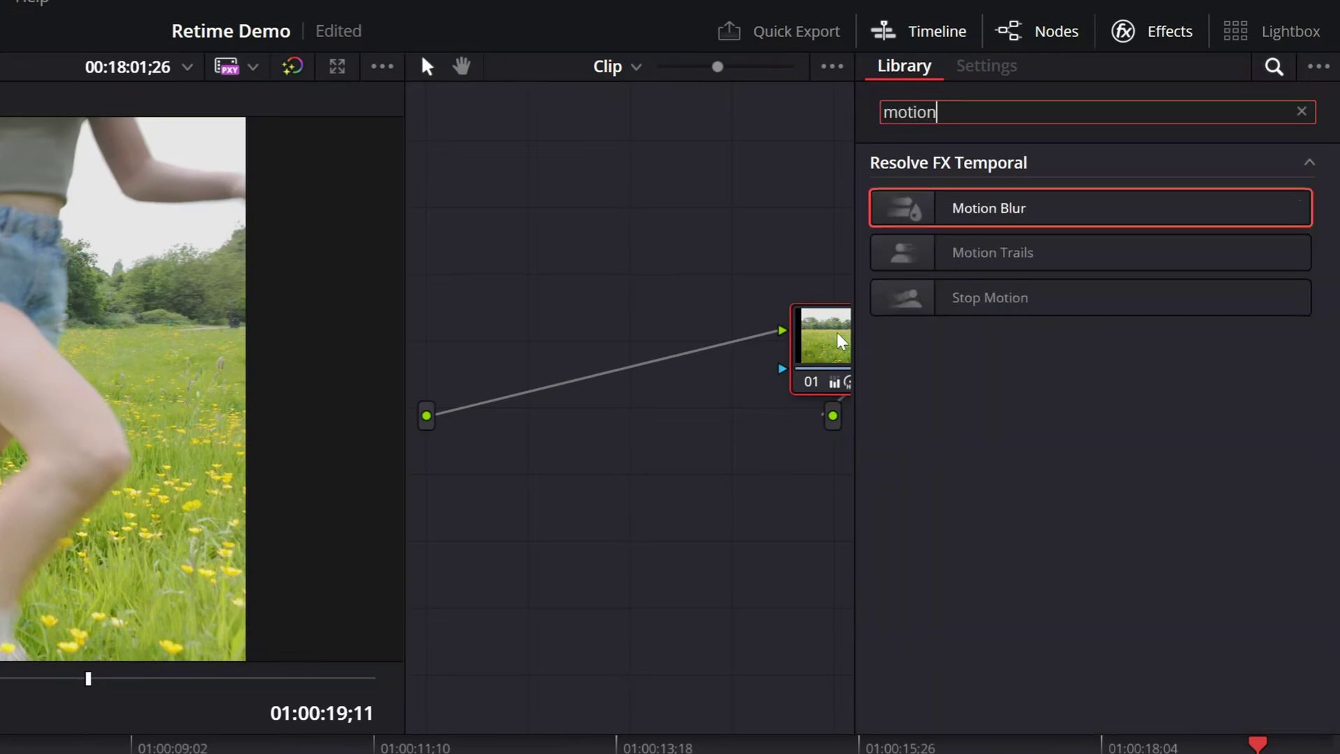
left_click_drag(841, 341, 605, 372)
left_click_drag(1016, 215, 650, 255)
left_click_drag(609, 360, 608, 359)
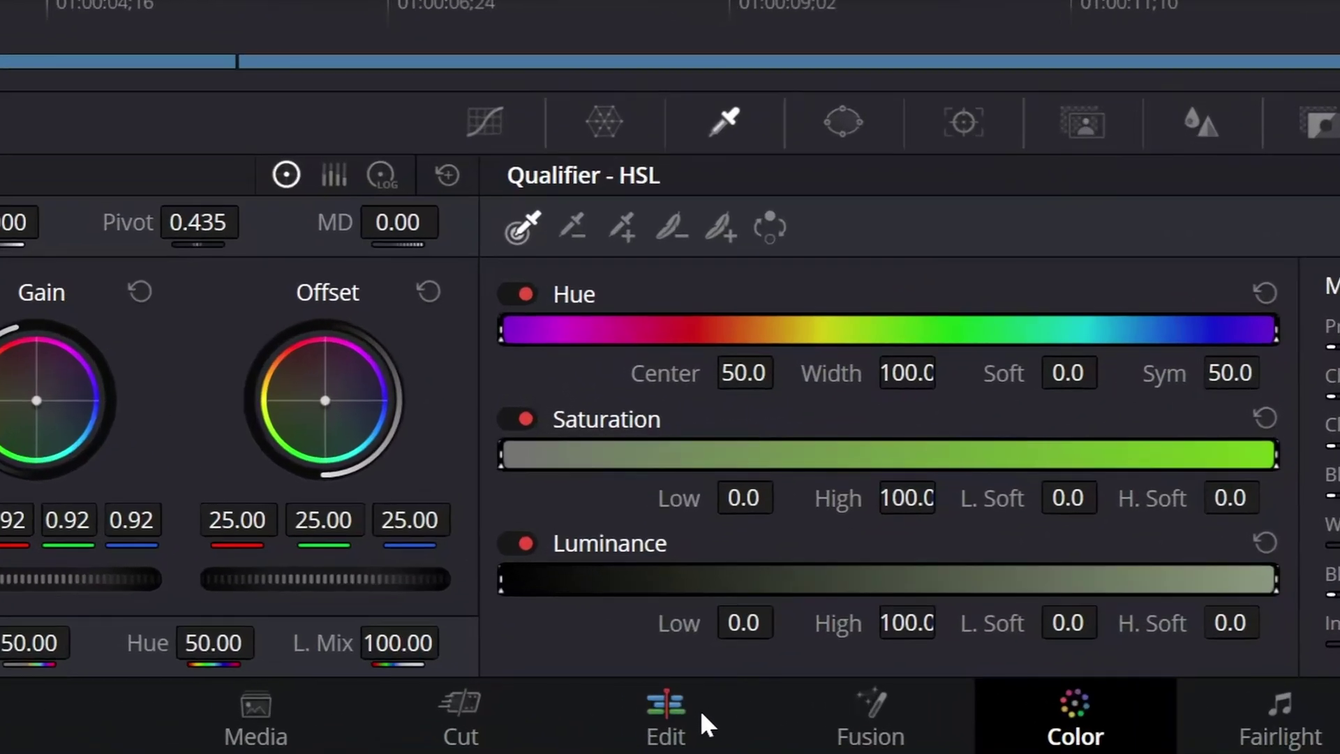
Step: Back on the Edit page, play the motion-blurred 200% clip from its start
left_click(701, 710)
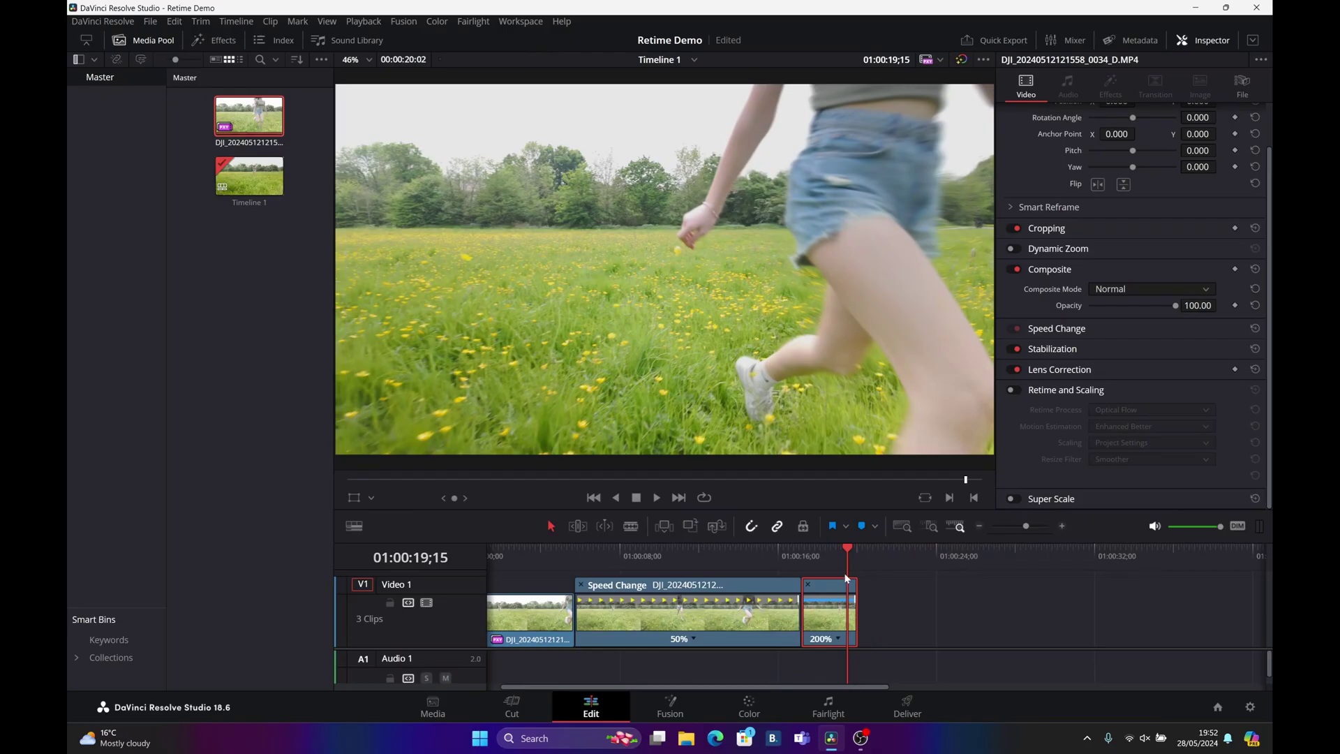
left_click(801, 556)
left_click(656, 497)
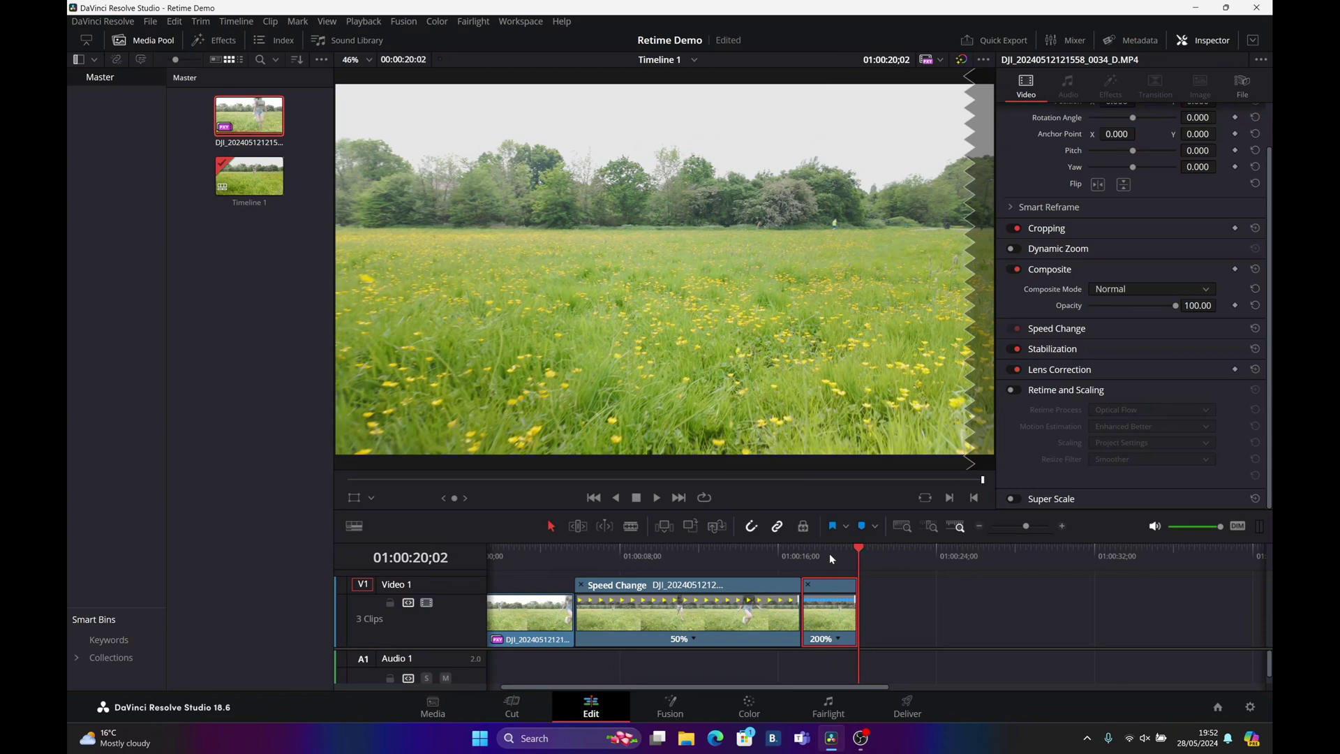
left_click(810, 558)
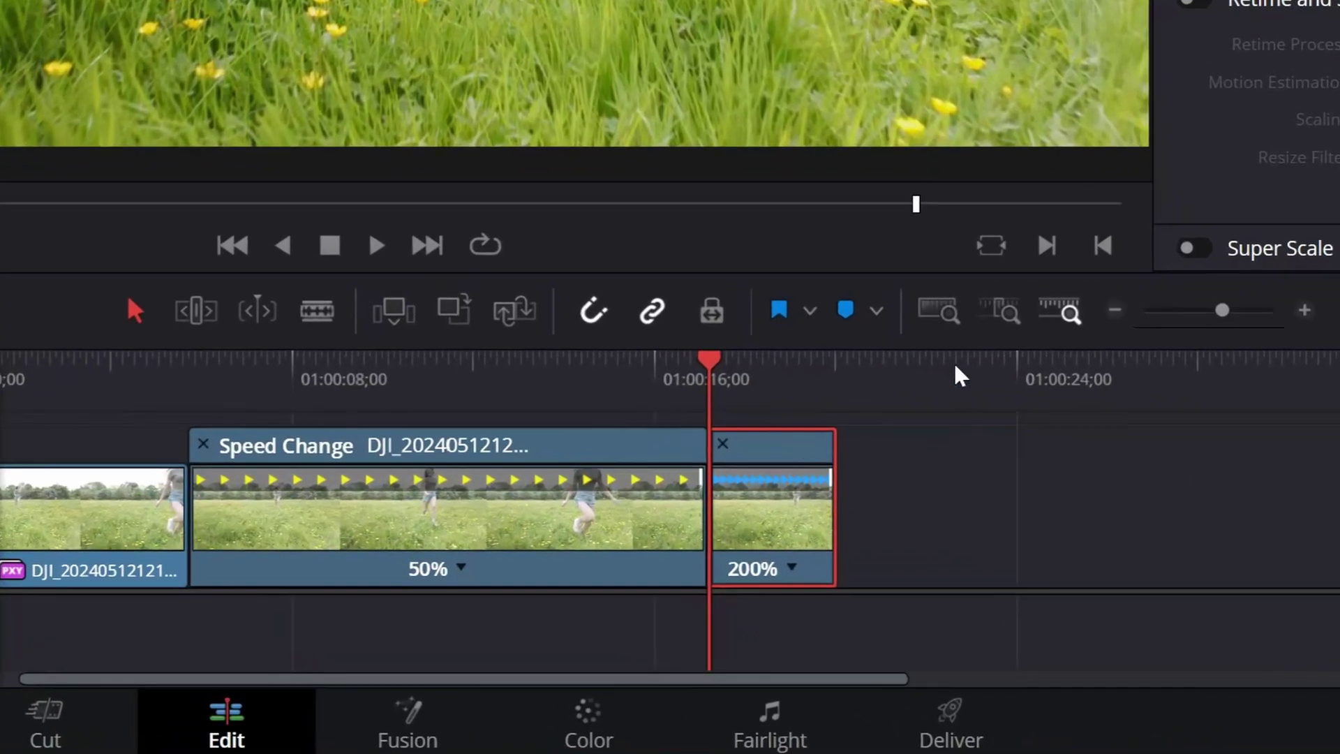
left_click(956, 370)
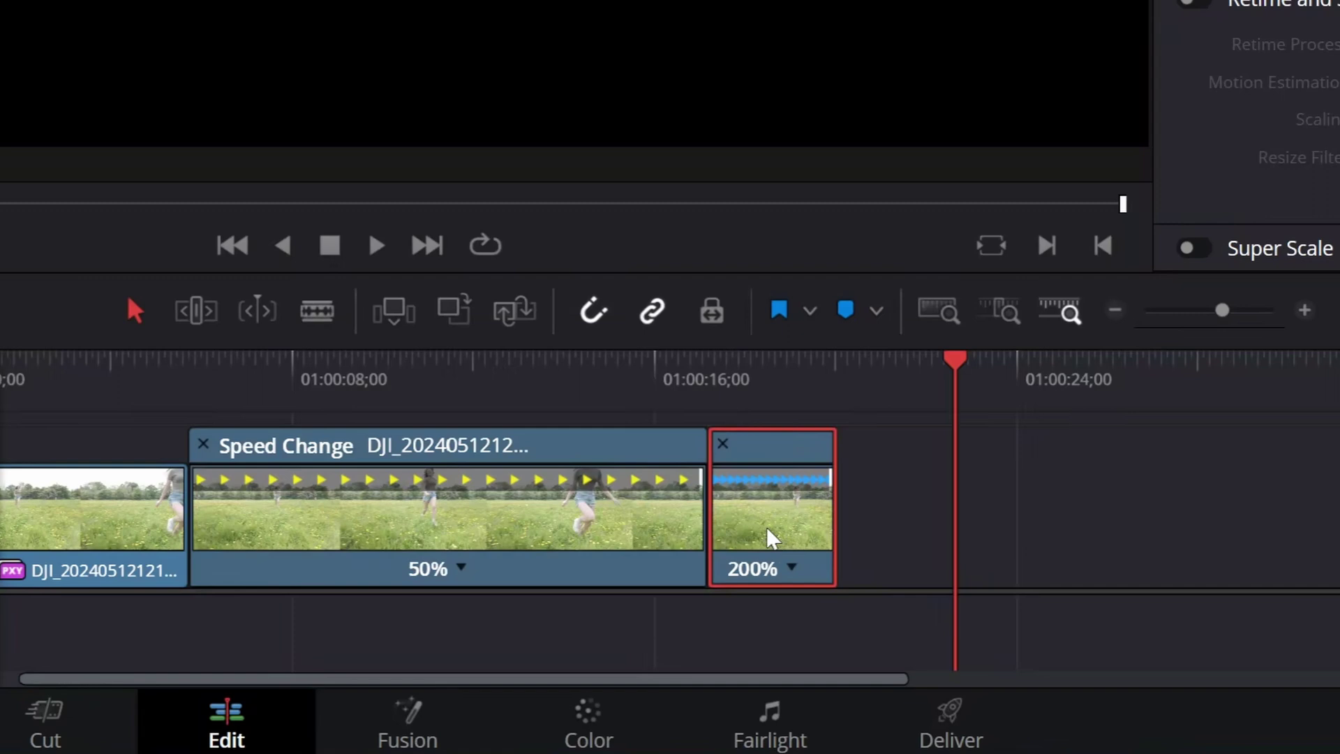
Step: Paste a copy of the drone clip and butt it against the 200% clip
left_click(1052, 398)
key("ctrl+v")
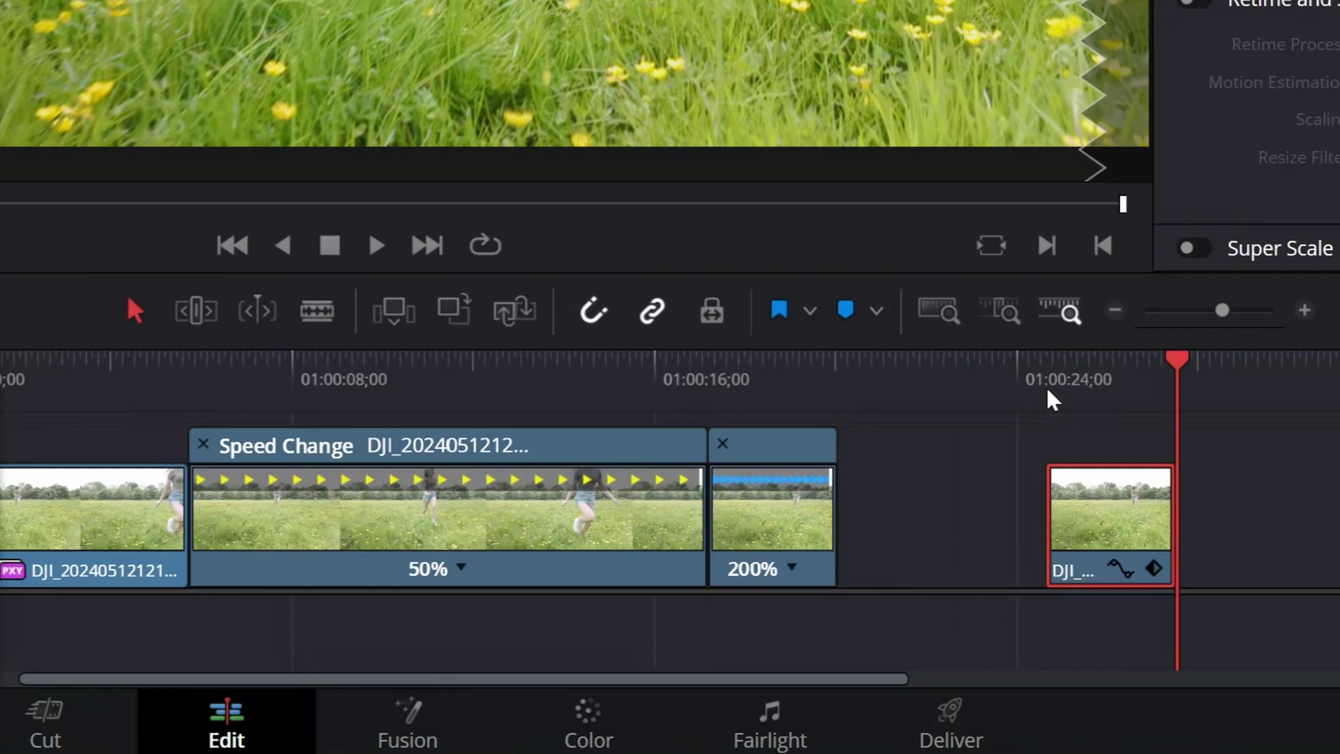
left_click_drag(1115, 523, 932, 515)
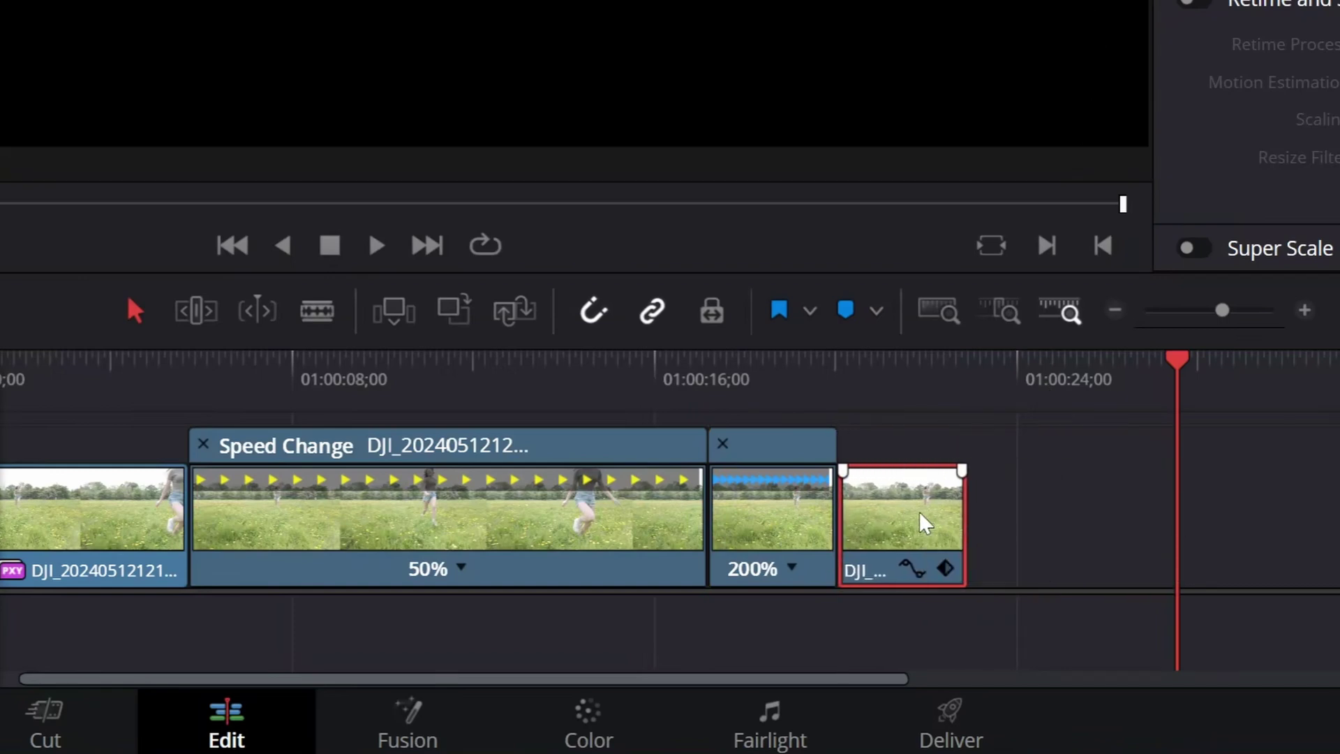
Step: Set the pasted clip's speed to 400% through Retime Controls' Change Speed
right_click(911, 515)
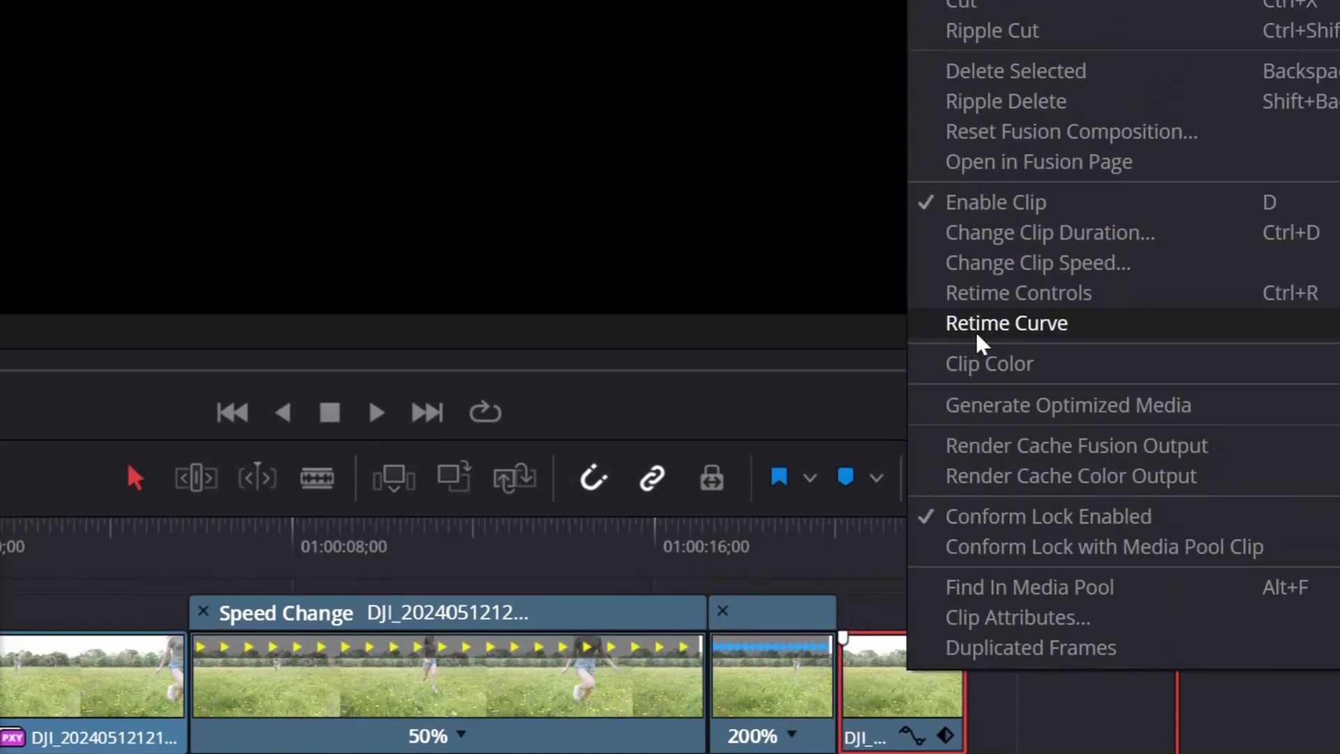
left_click(980, 294)
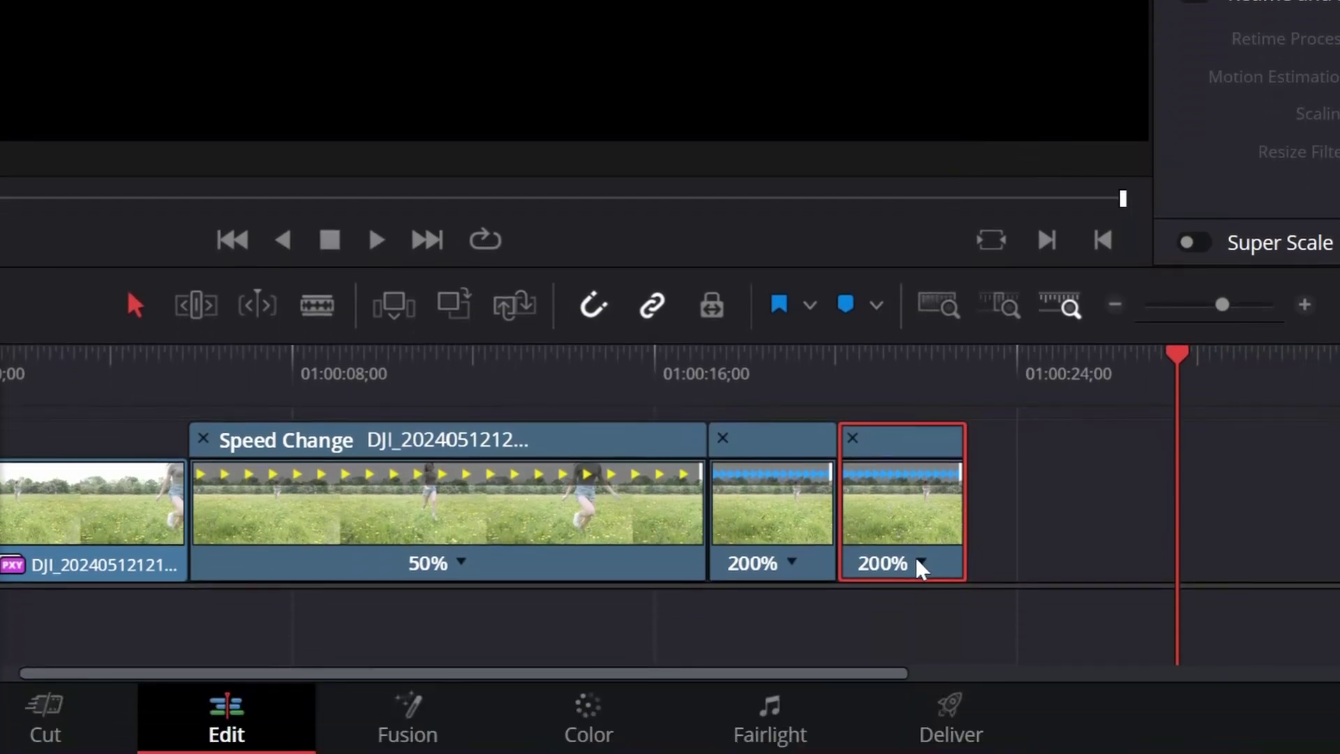
left_click(921, 563)
mouse_move(1038, 581)
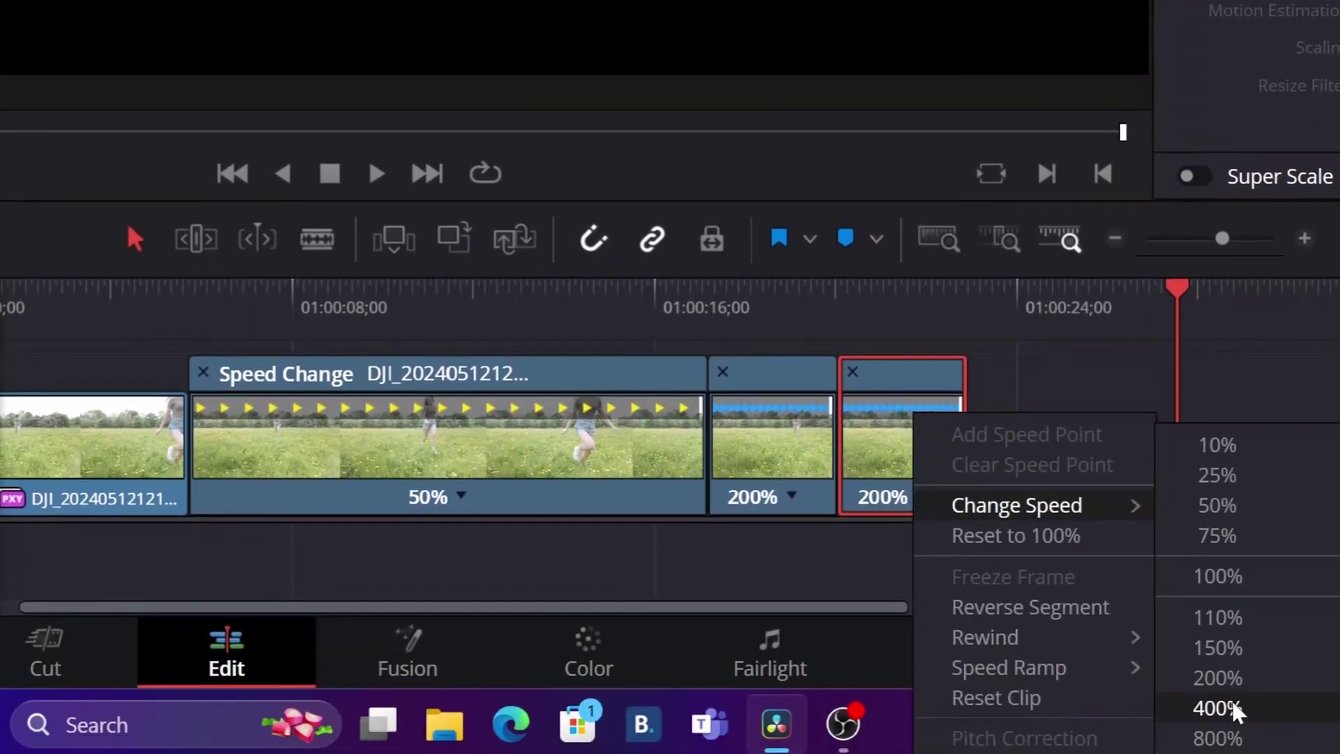
left_click(1225, 706)
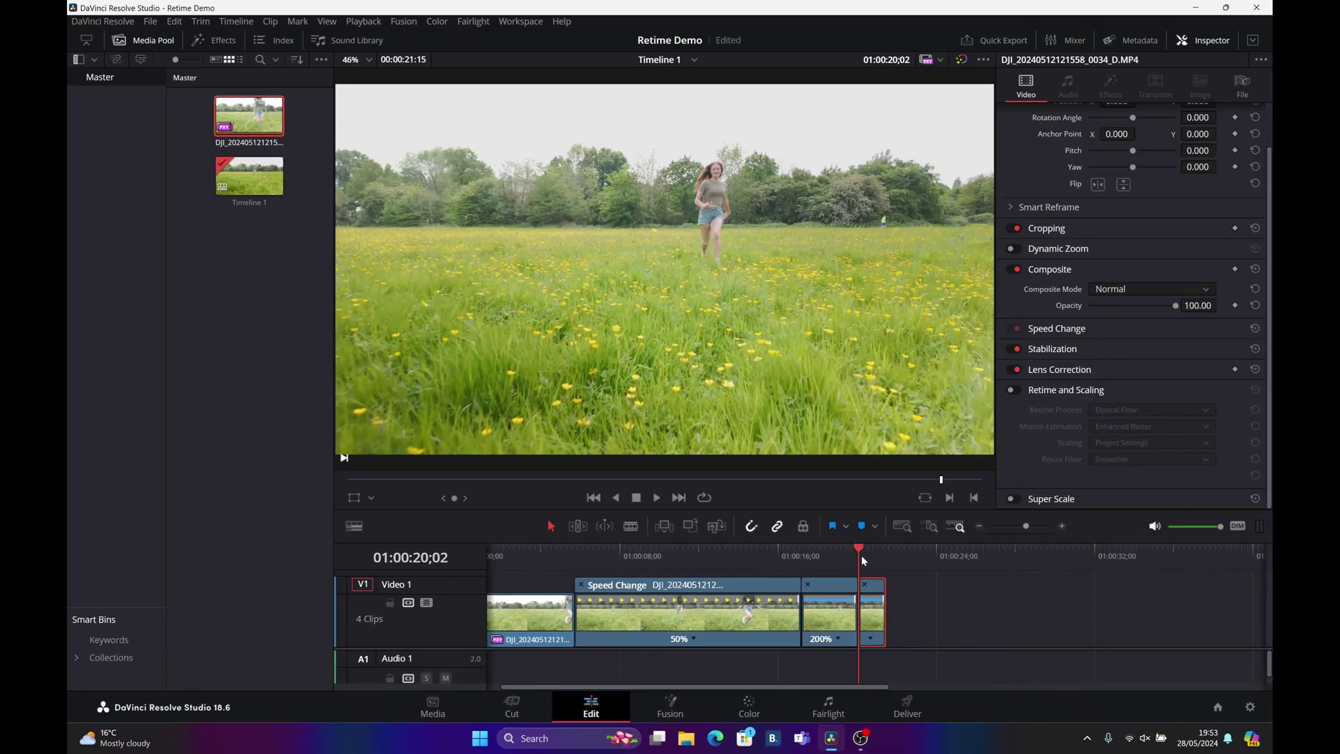
Step: Play back the timeline to check the new 400% clip's speed
key("space")
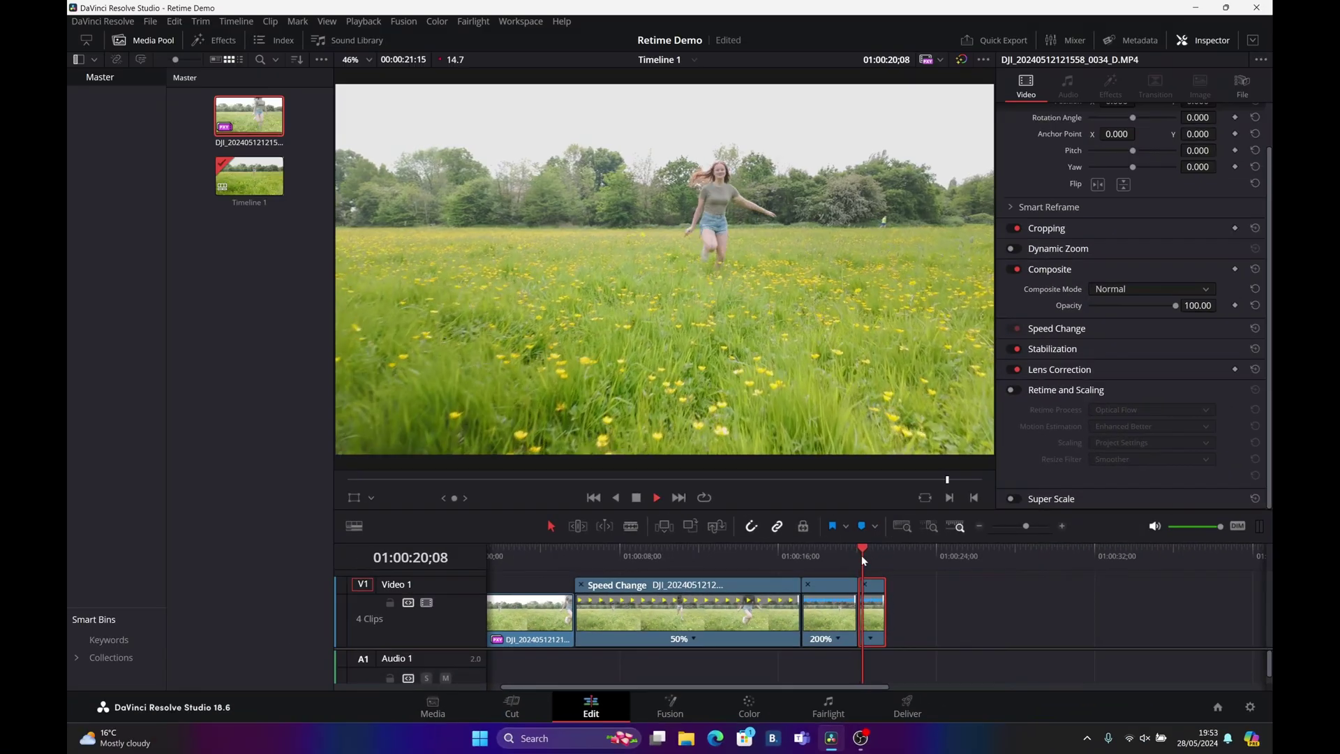
left_click(862, 555)
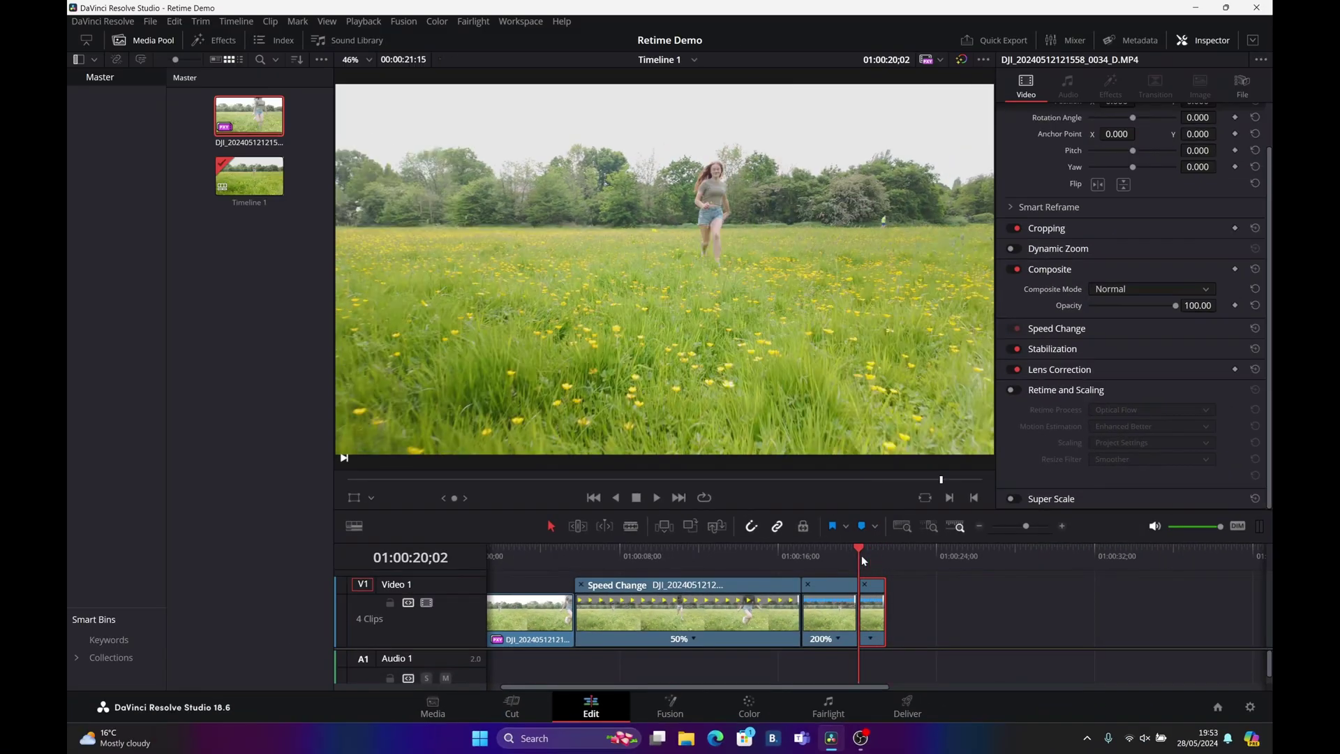
key("space")
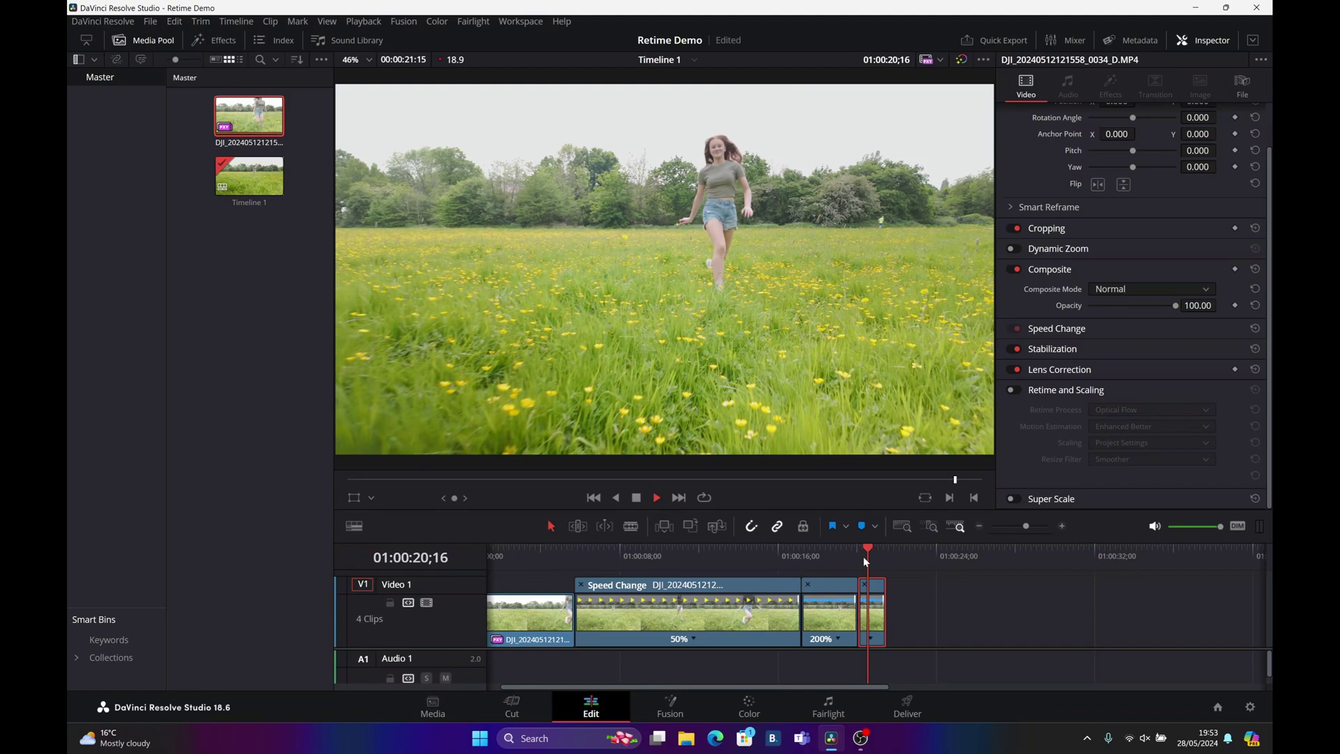
key("space")
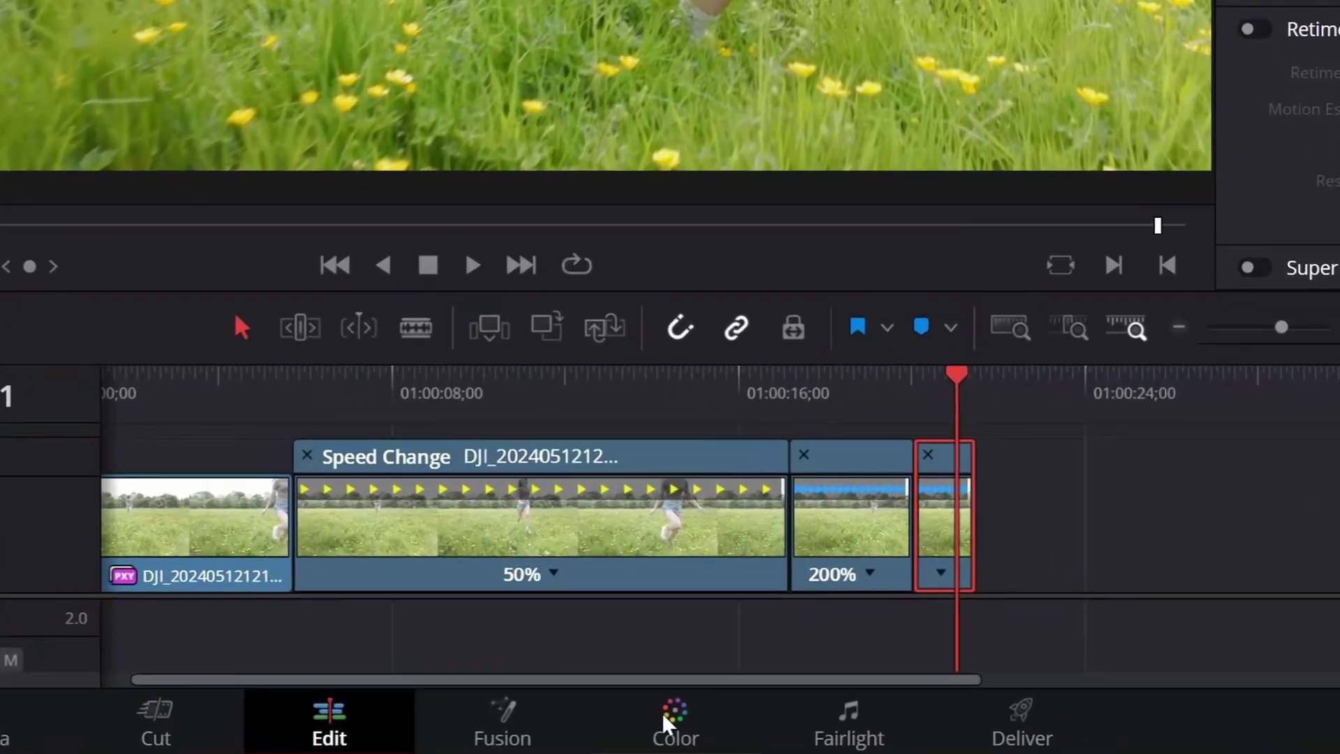
Step: On the Color page, raise the 400% clip's Motion Blur to 100 and scrub frames to inspect it
left_click(749, 707)
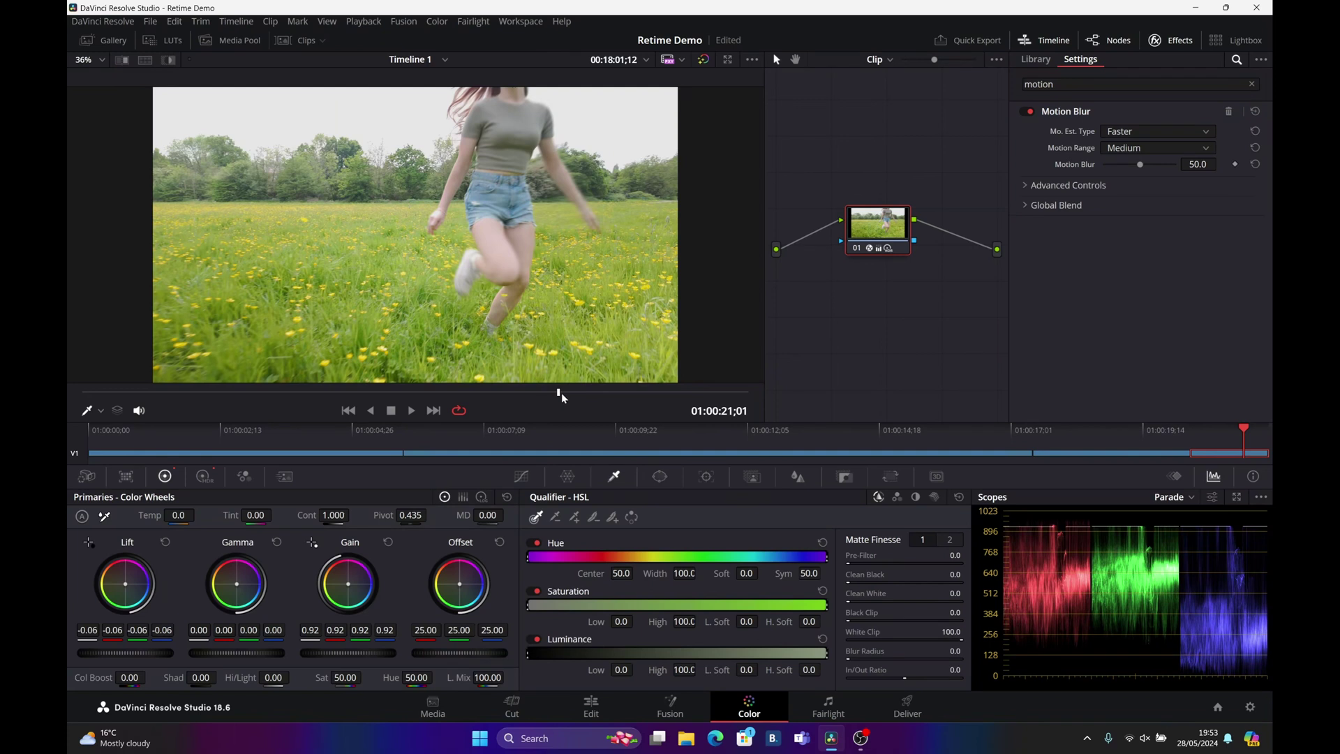
left_click_drag(562, 398, 669, 405)
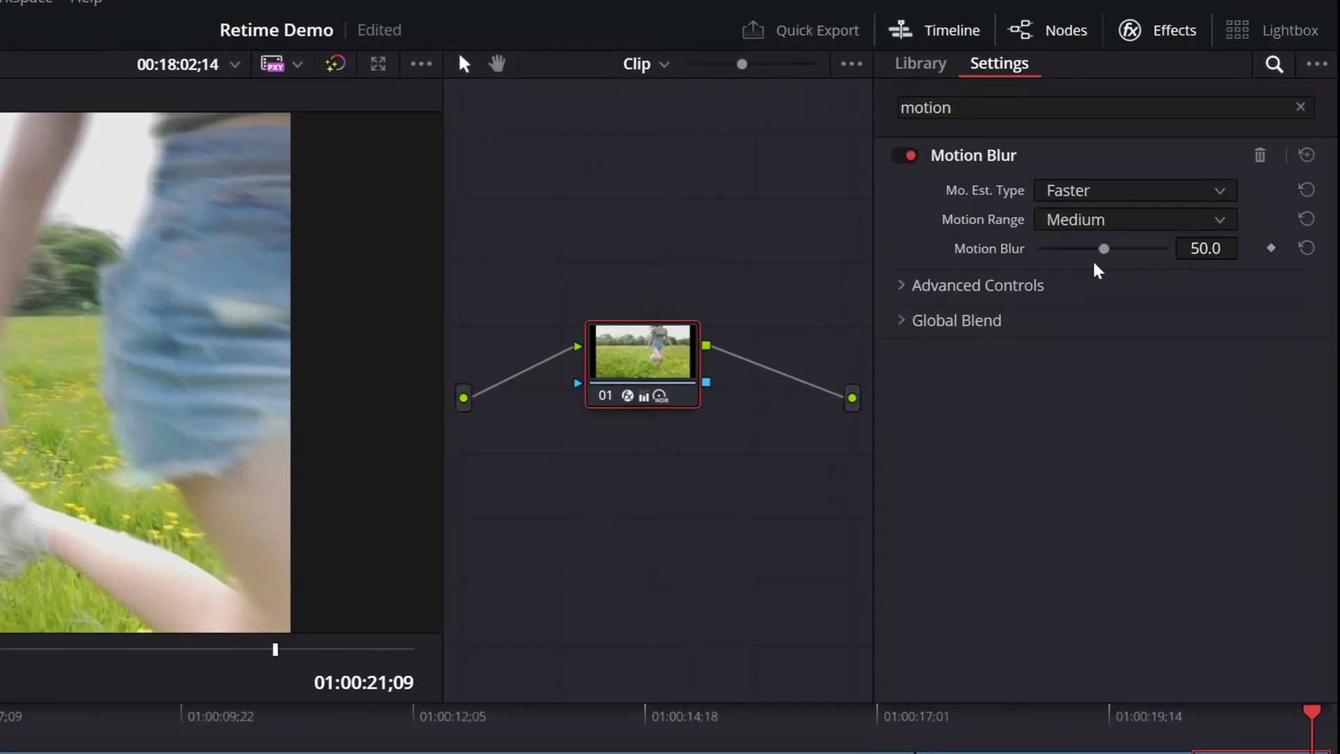
left_click_drag(1106, 249, 1176, 260)
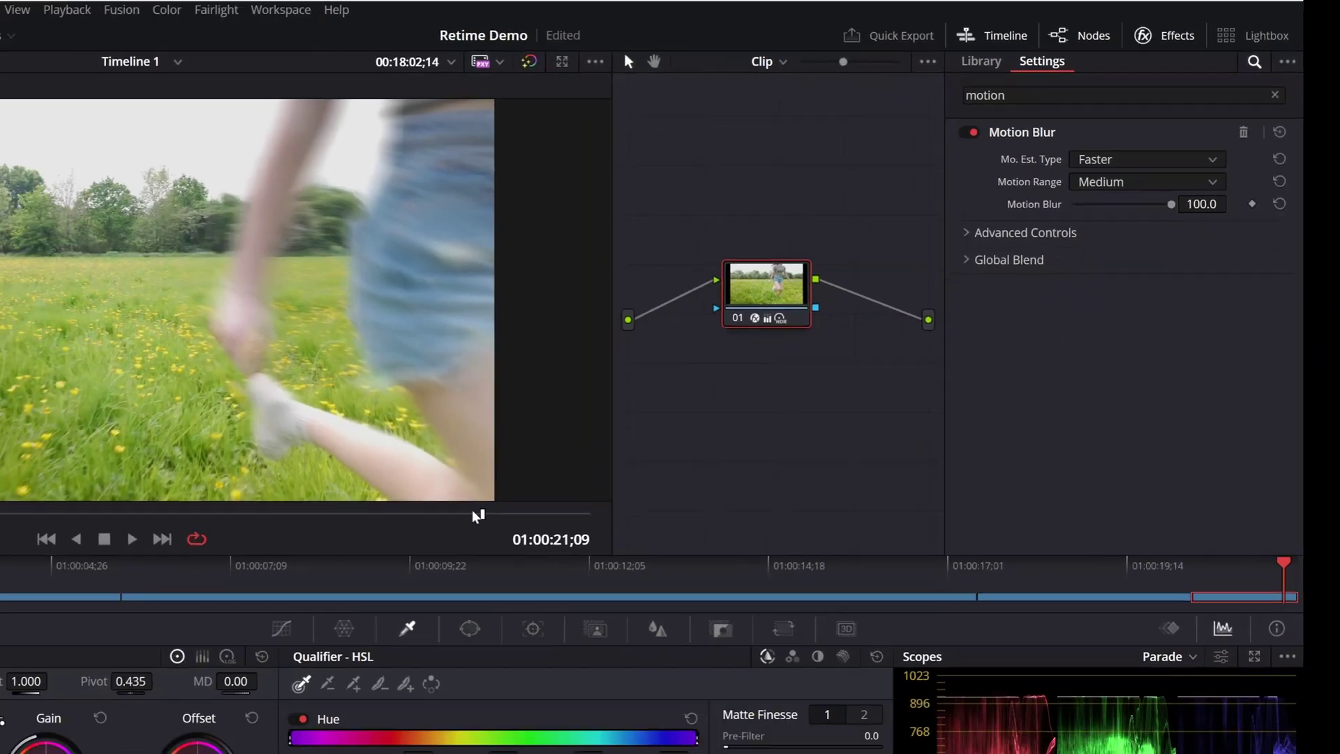
mouse_move(479, 517)
left_mouse_down()
mouse_move(391, 510)
mouse_move(462, 515)
left_mouse_up()
left_click_drag(663, 396, 510, 392)
Step: Back on the Edit page, enable and expand the 50% clip's Retime and Scaling settings in the Inspector
left_click(606, 701)
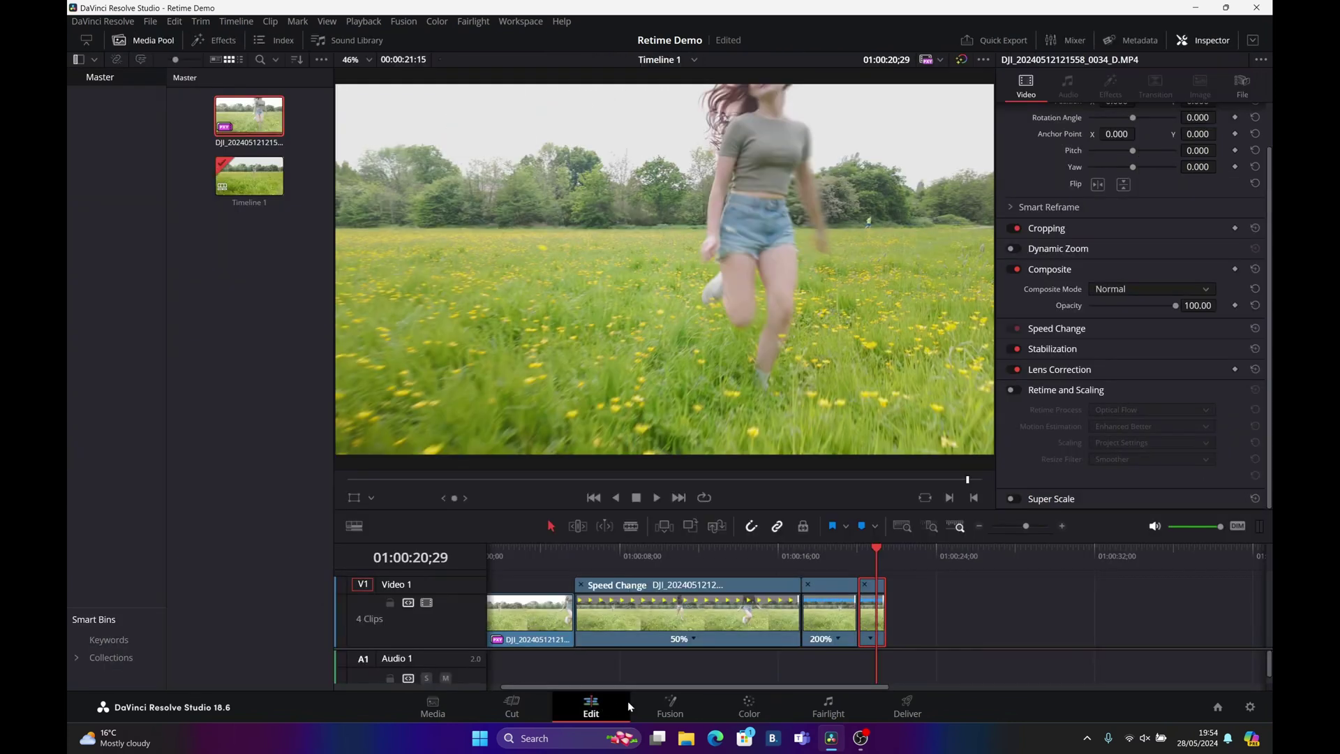
left_click_drag(504, 562, 460, 561)
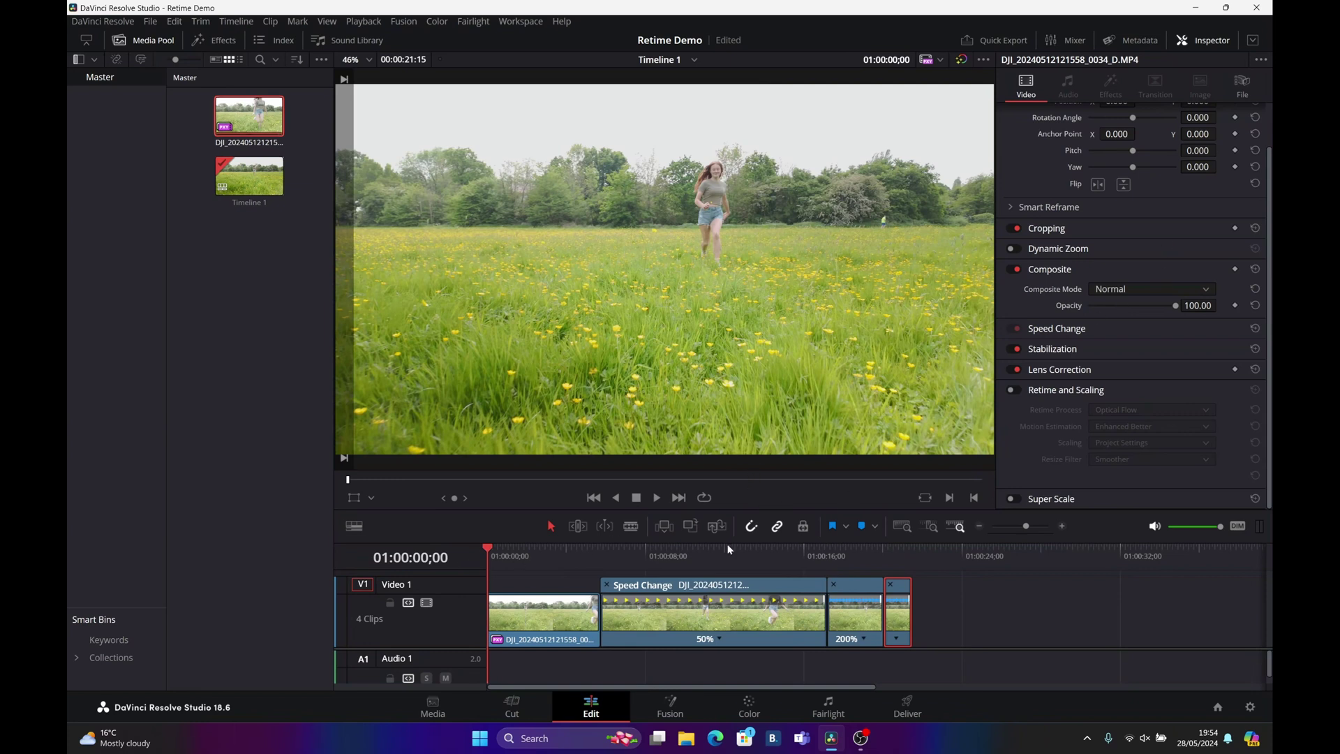
left_click(605, 557)
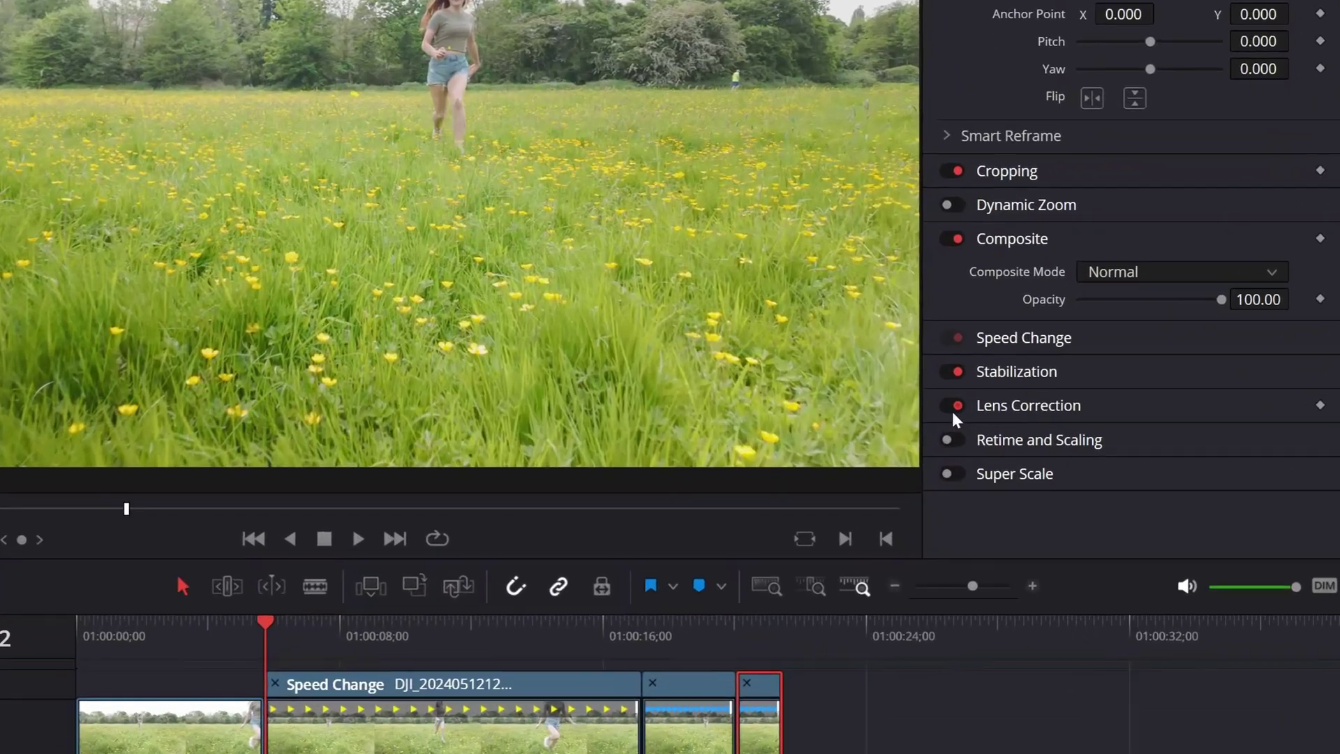
left_click(1016, 396)
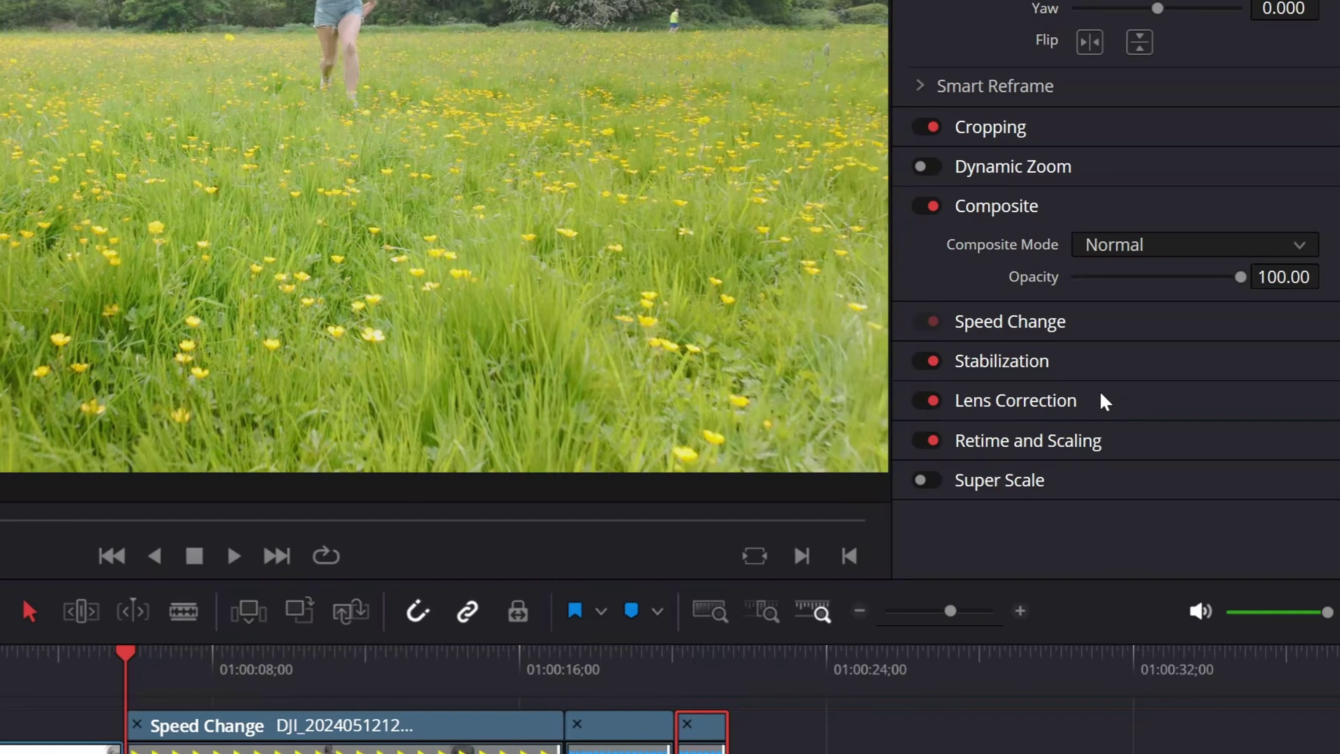
left_click(1026, 441)
scroll(1211, 423, "down", 2)
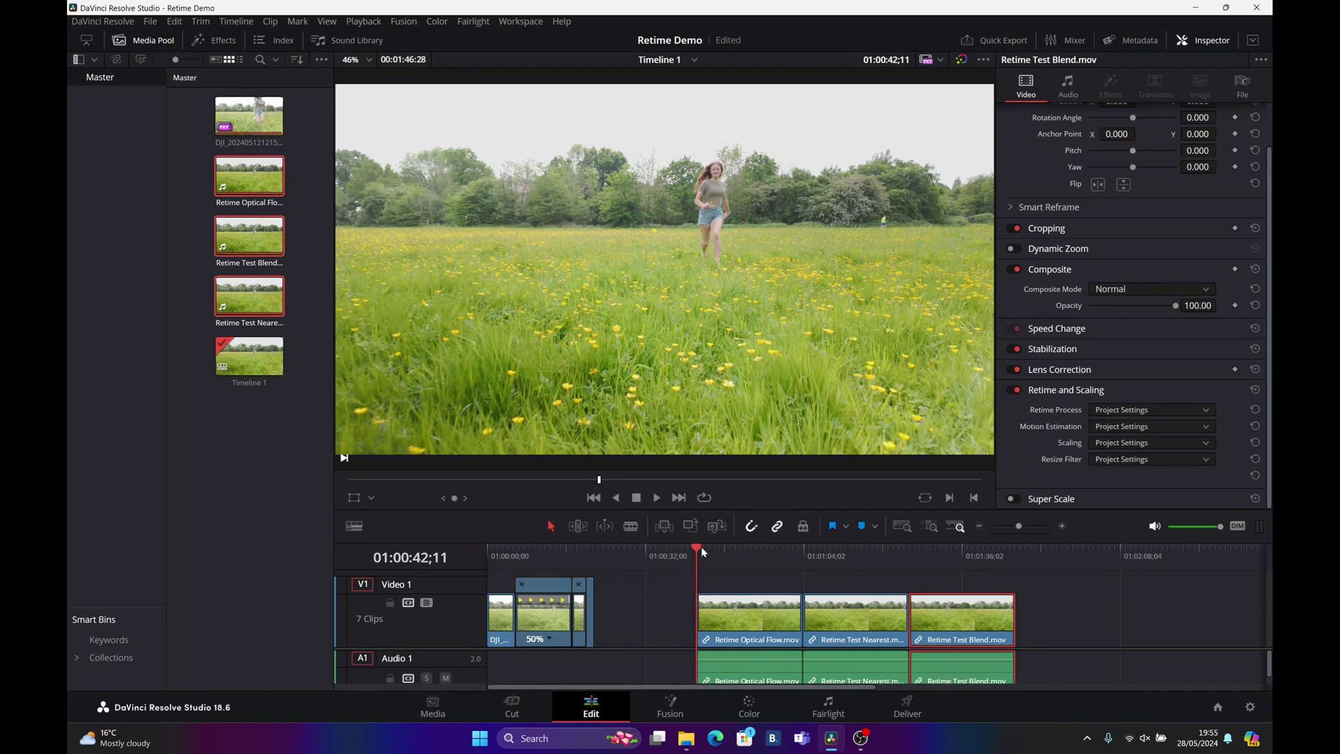
left_click_drag(701, 552, 713, 552)
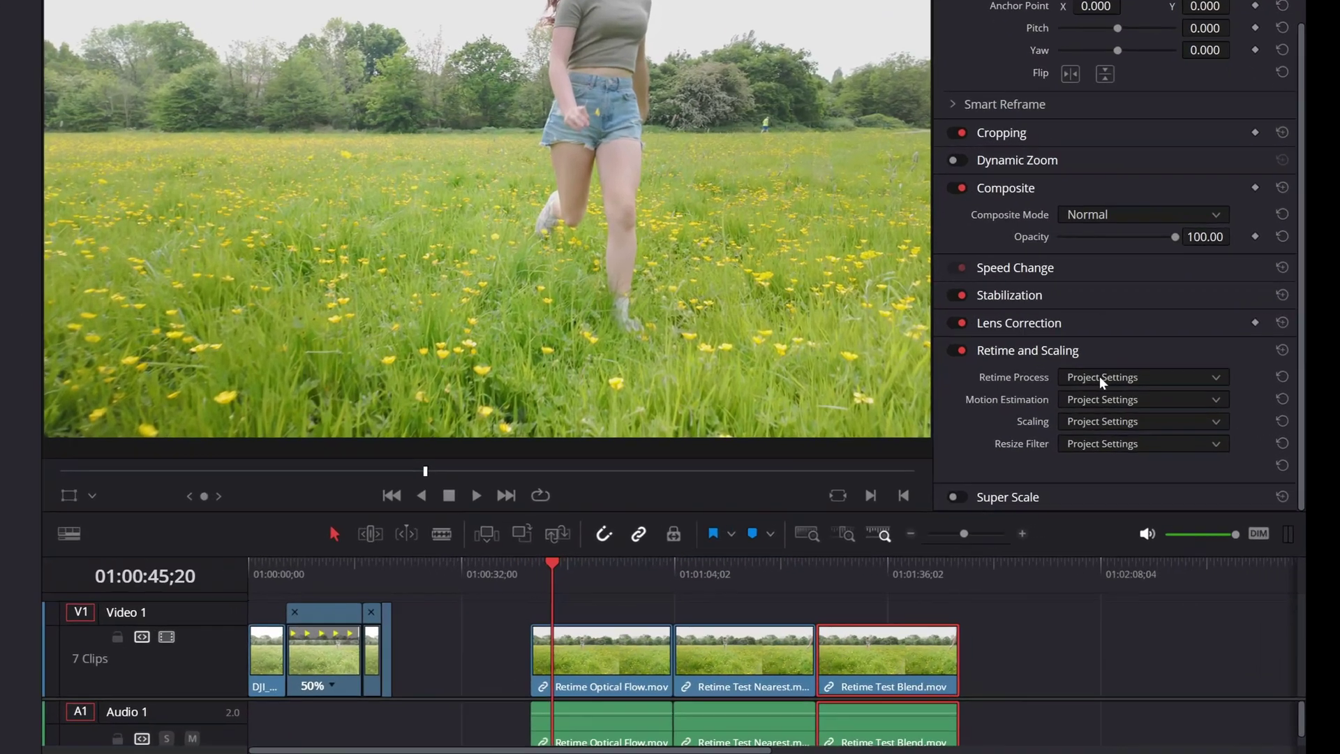
left_click(1120, 408)
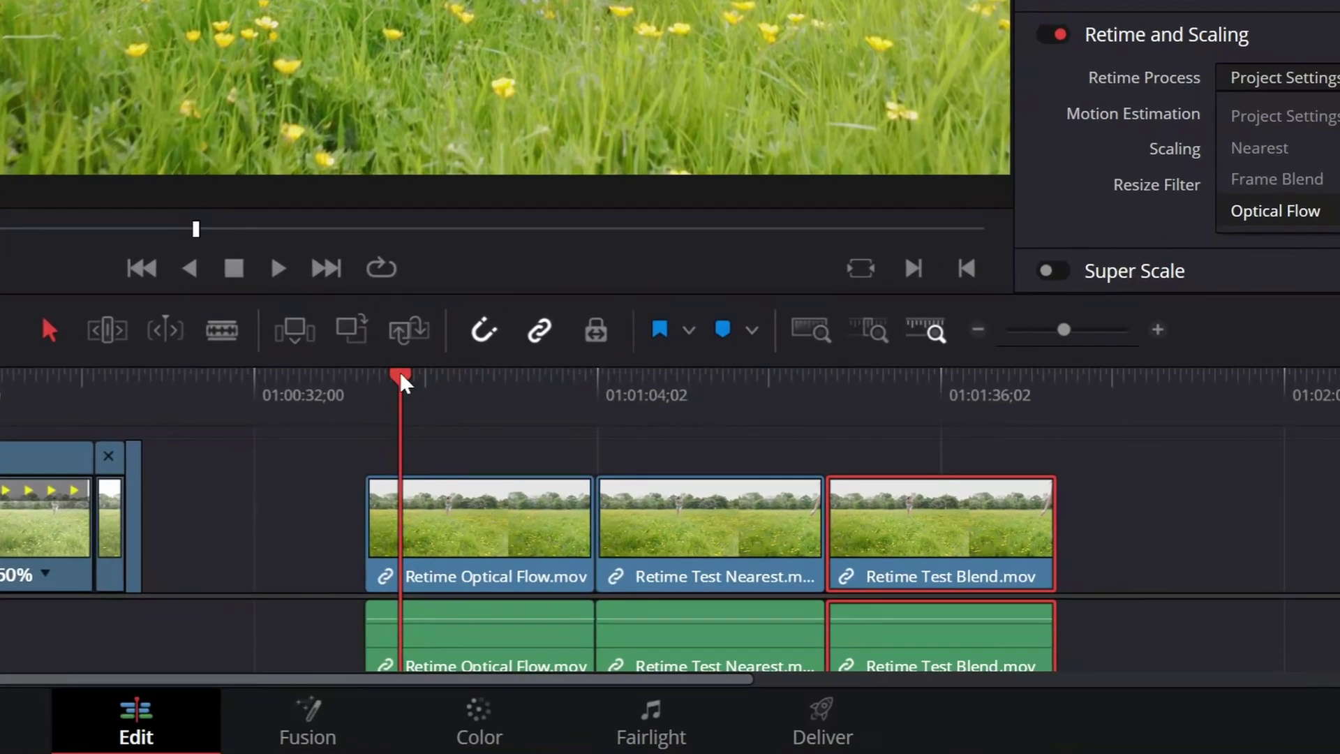
left_click_drag(401, 376, 427, 386)
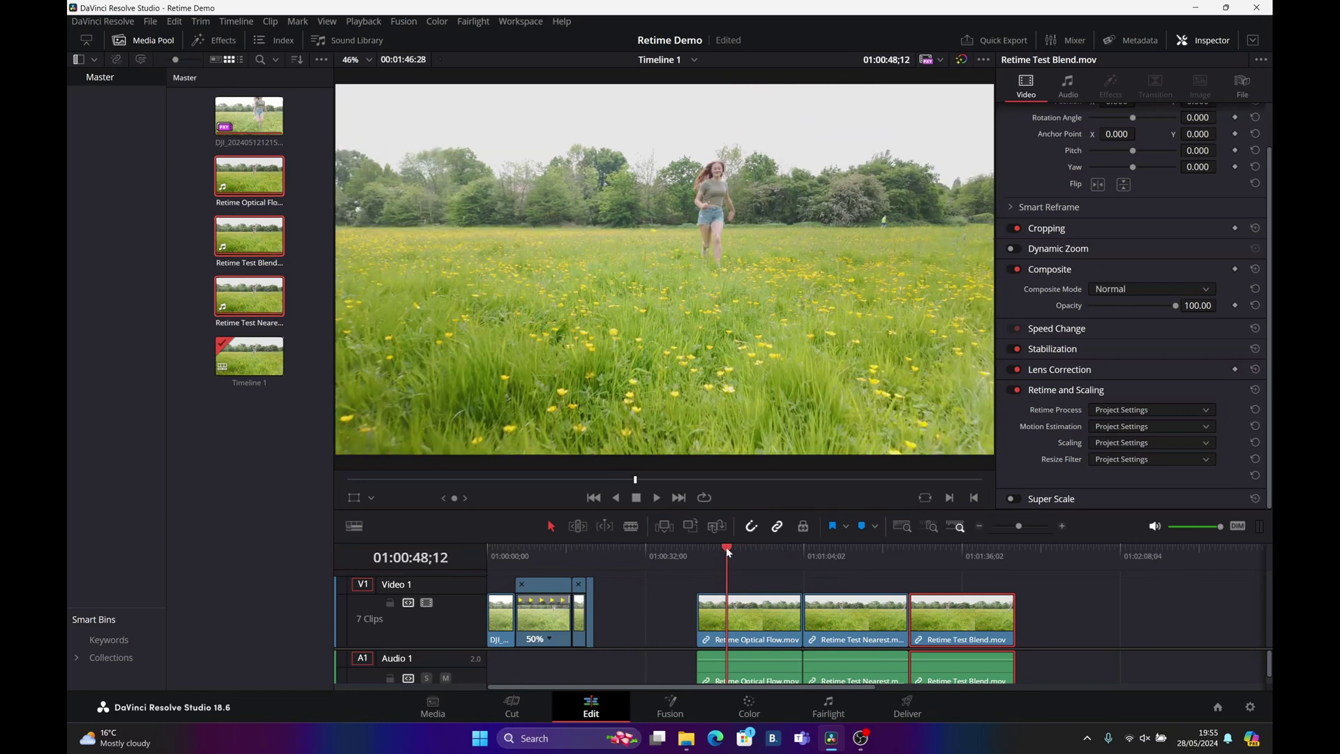
left_click_drag(726, 551, 771, 539)
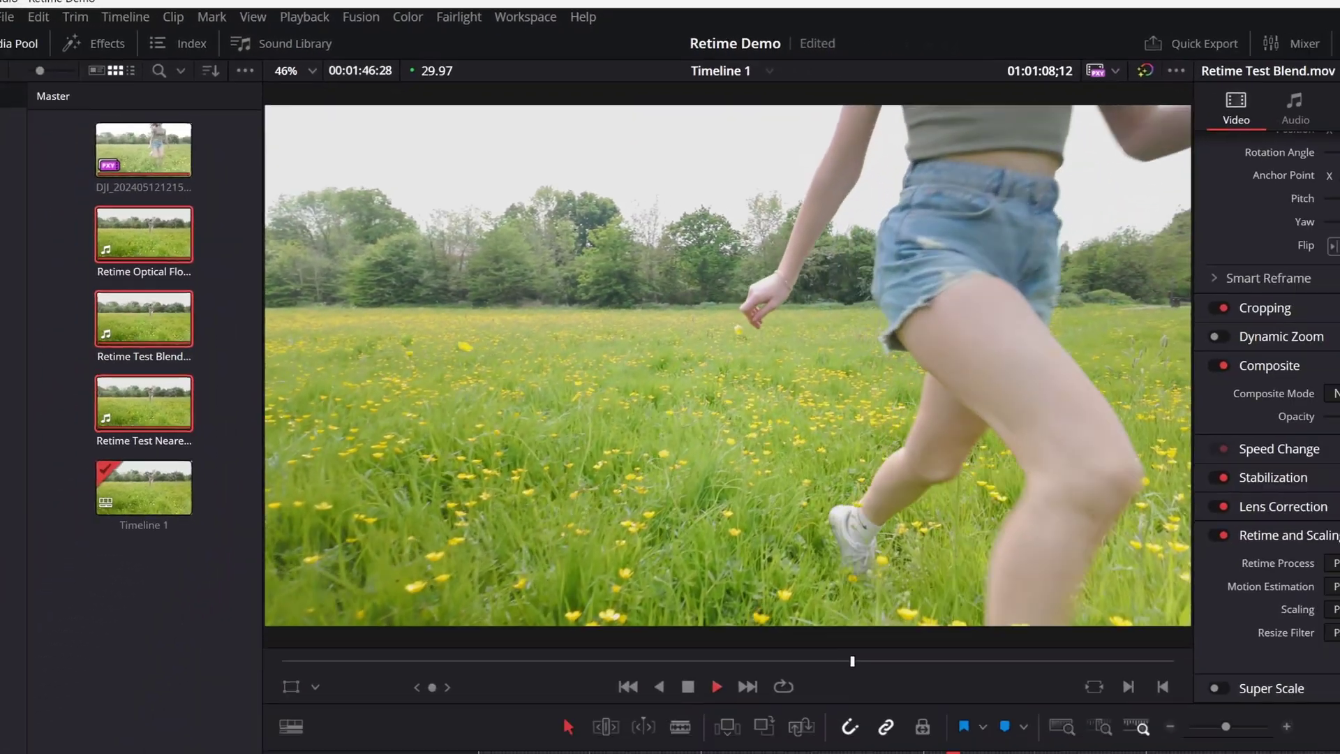
Step: Jump between the Nearest and Blend test clips and bring up the Retime Process method list
left_click(805, 557)
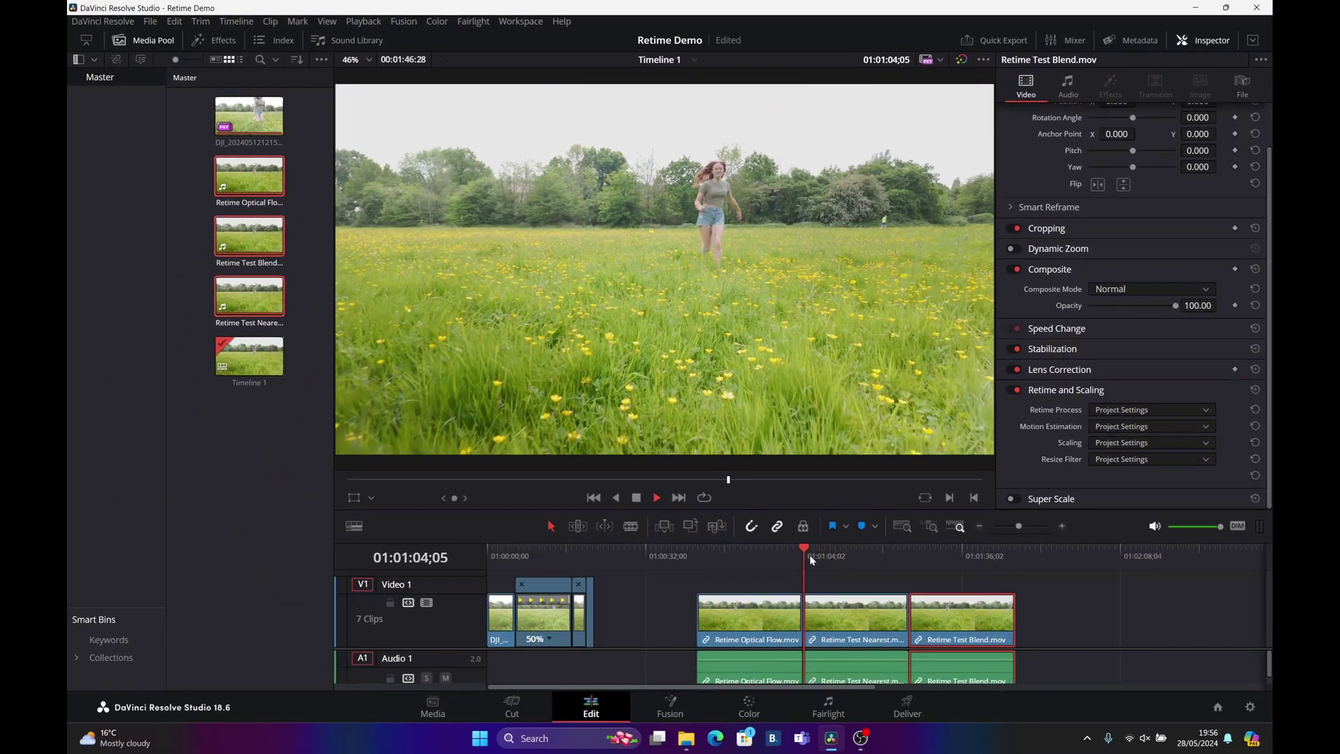
left_click(910, 556)
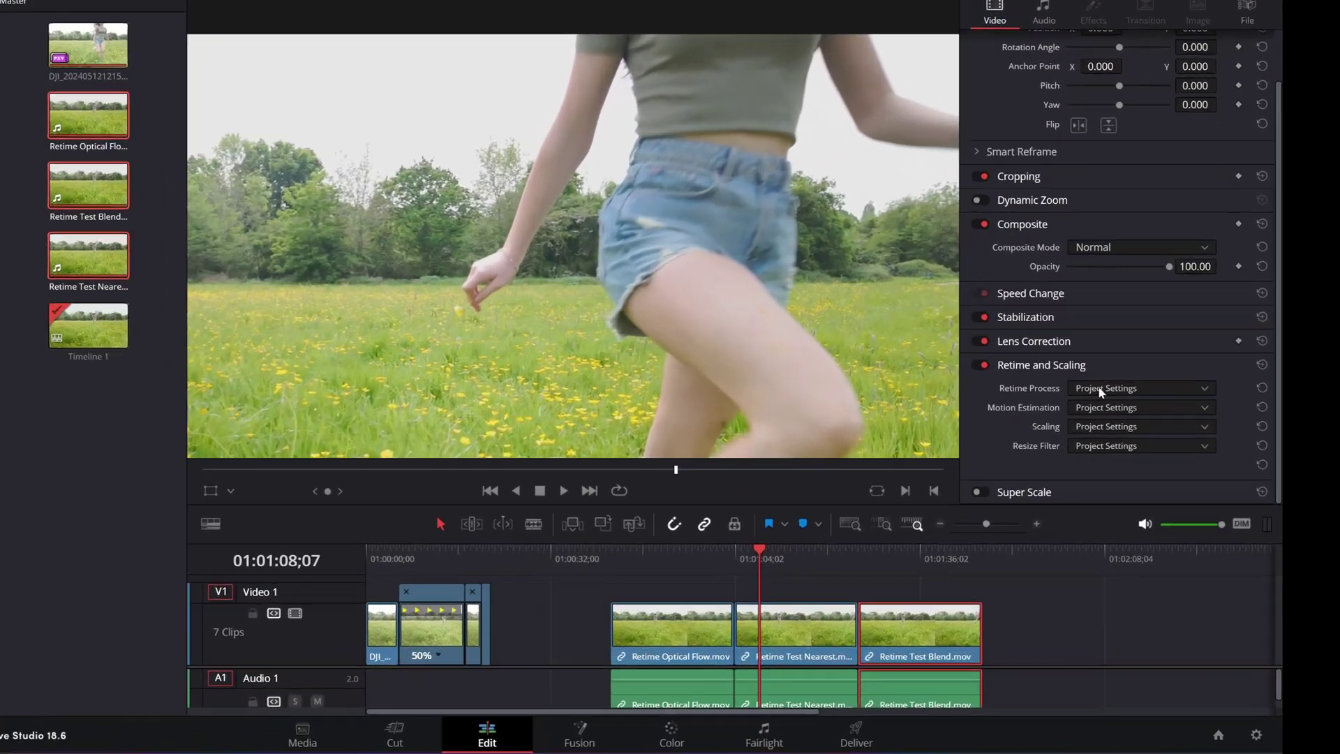
left_click(1323, 508)
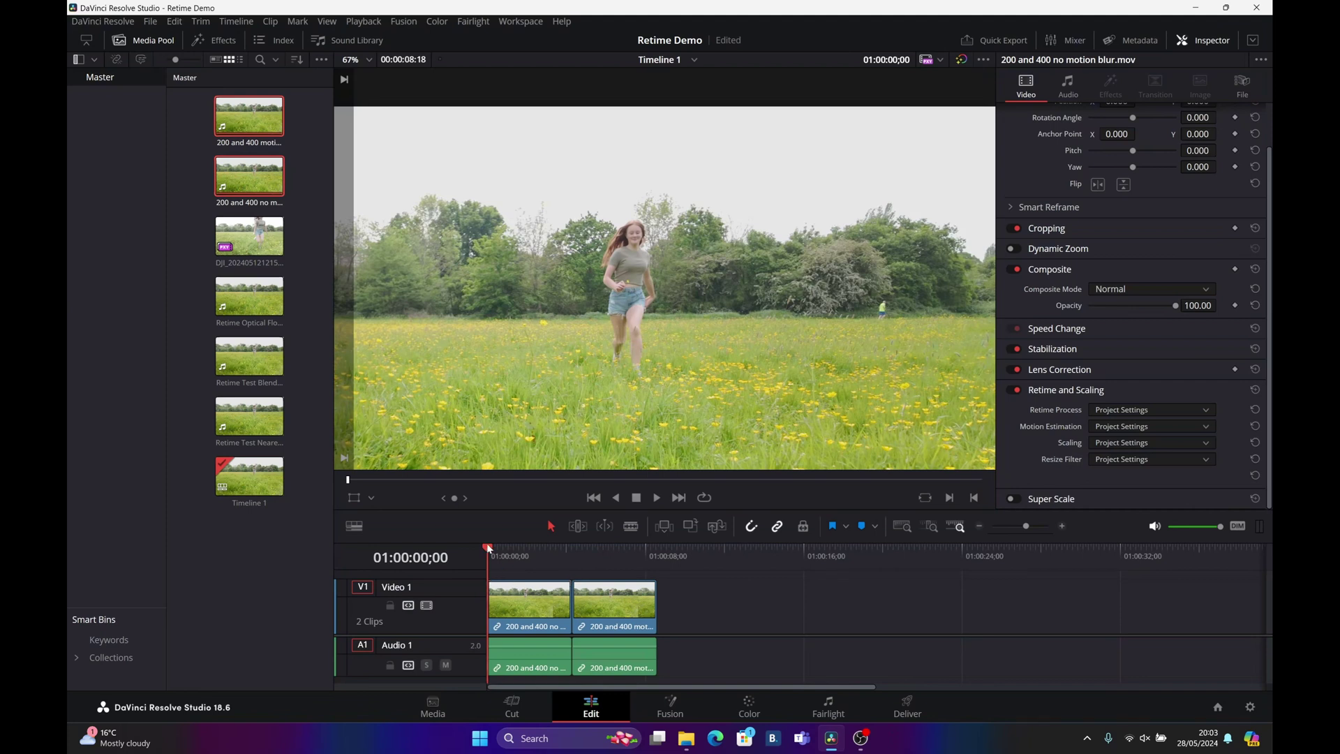
key("space")
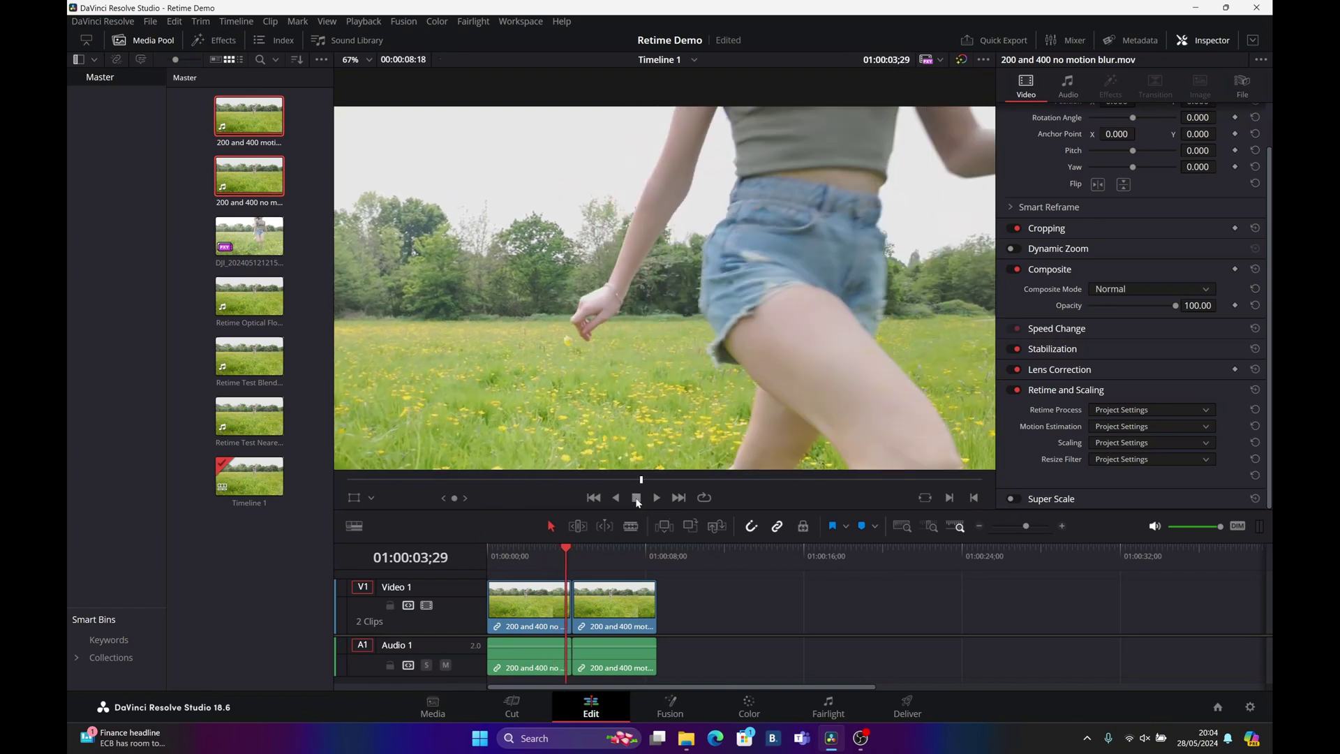
left_click(637, 500)
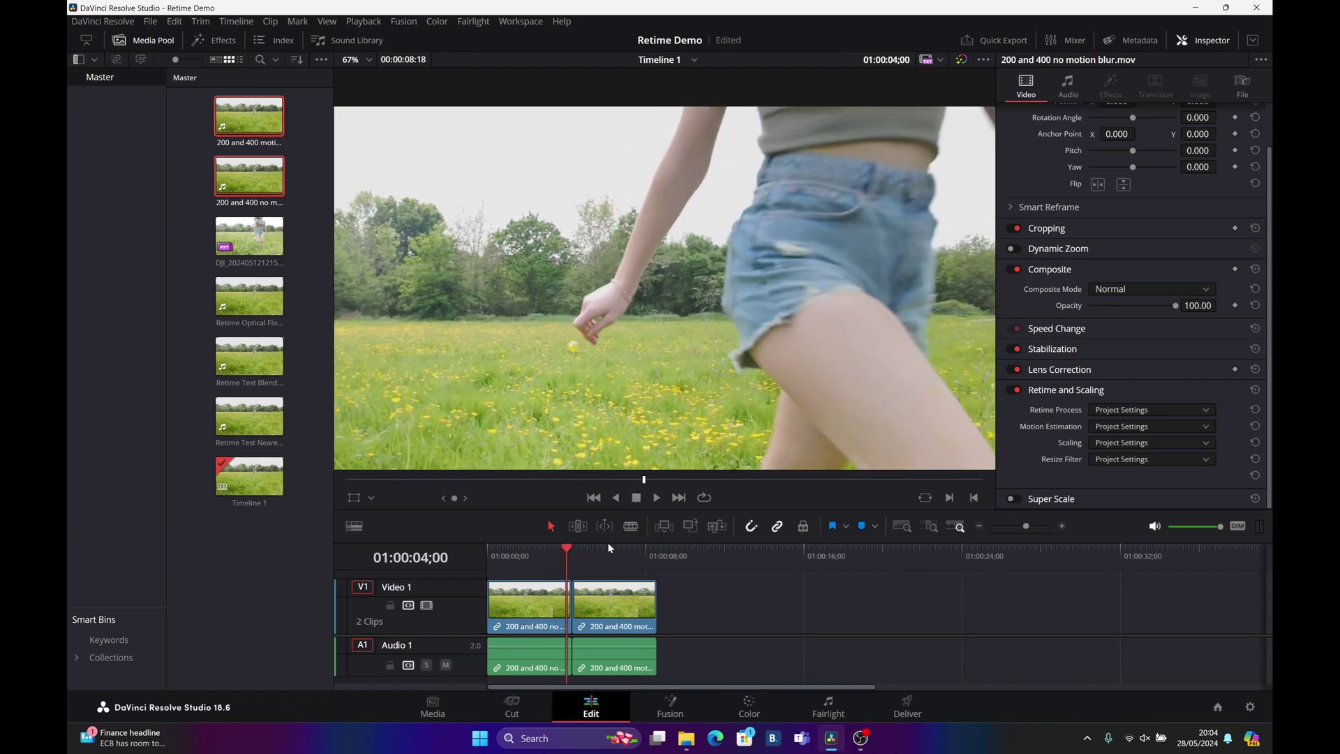
left_click(578, 558)
key("space")
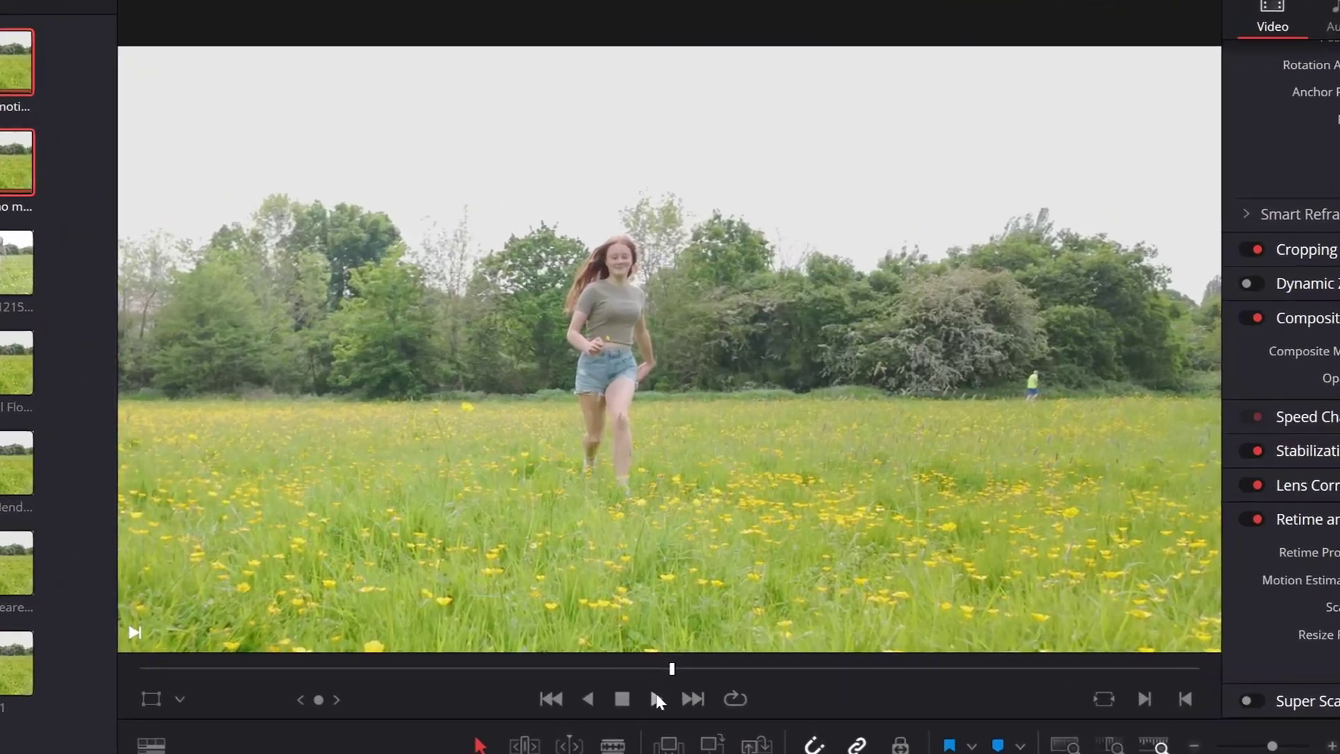